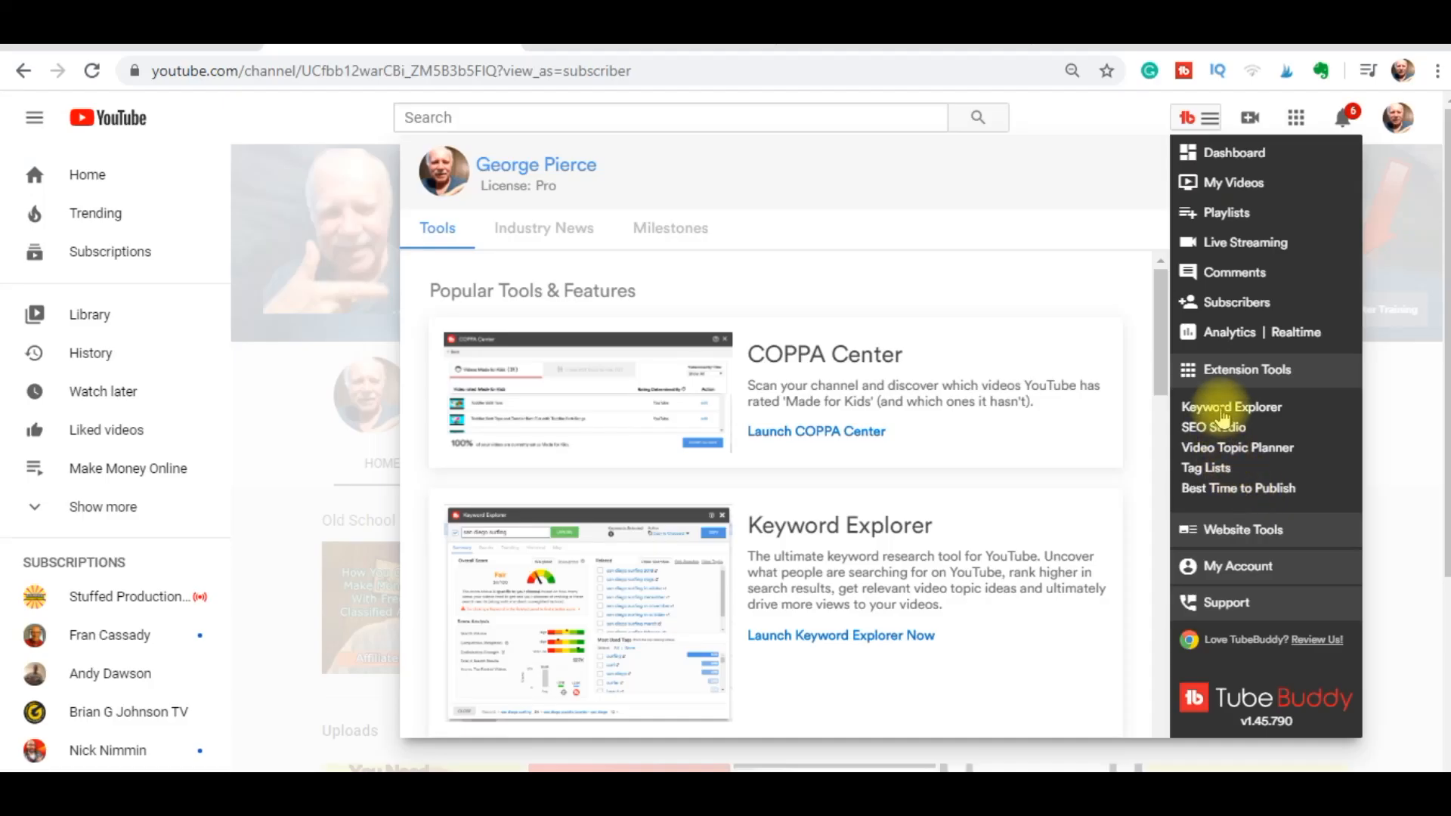
Step: Open TubeBuddy's Keyword Explorer and view the Ubersuggest page as an alternative keyword research tool
click(1222, 412)
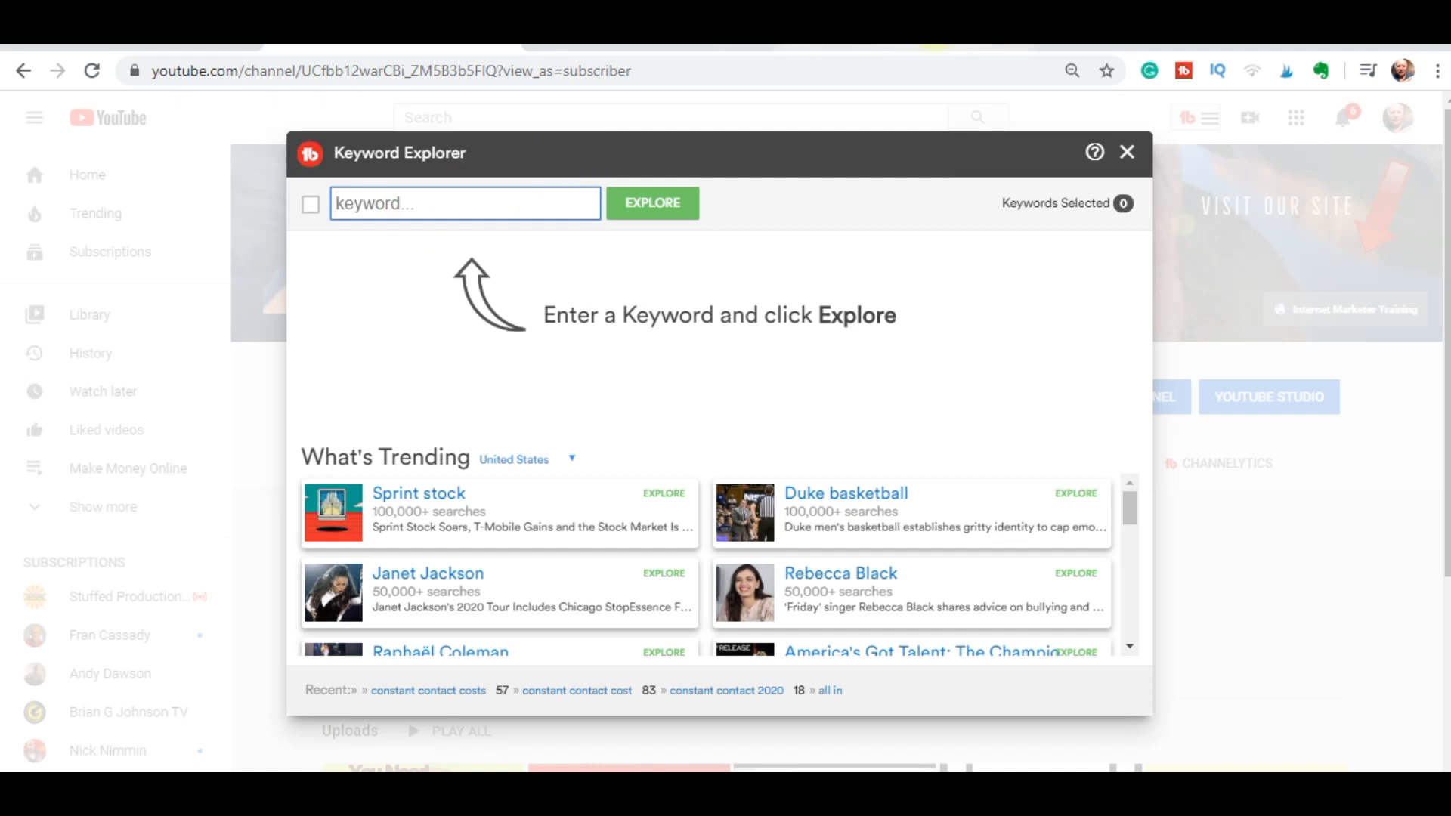
click(914, 41)
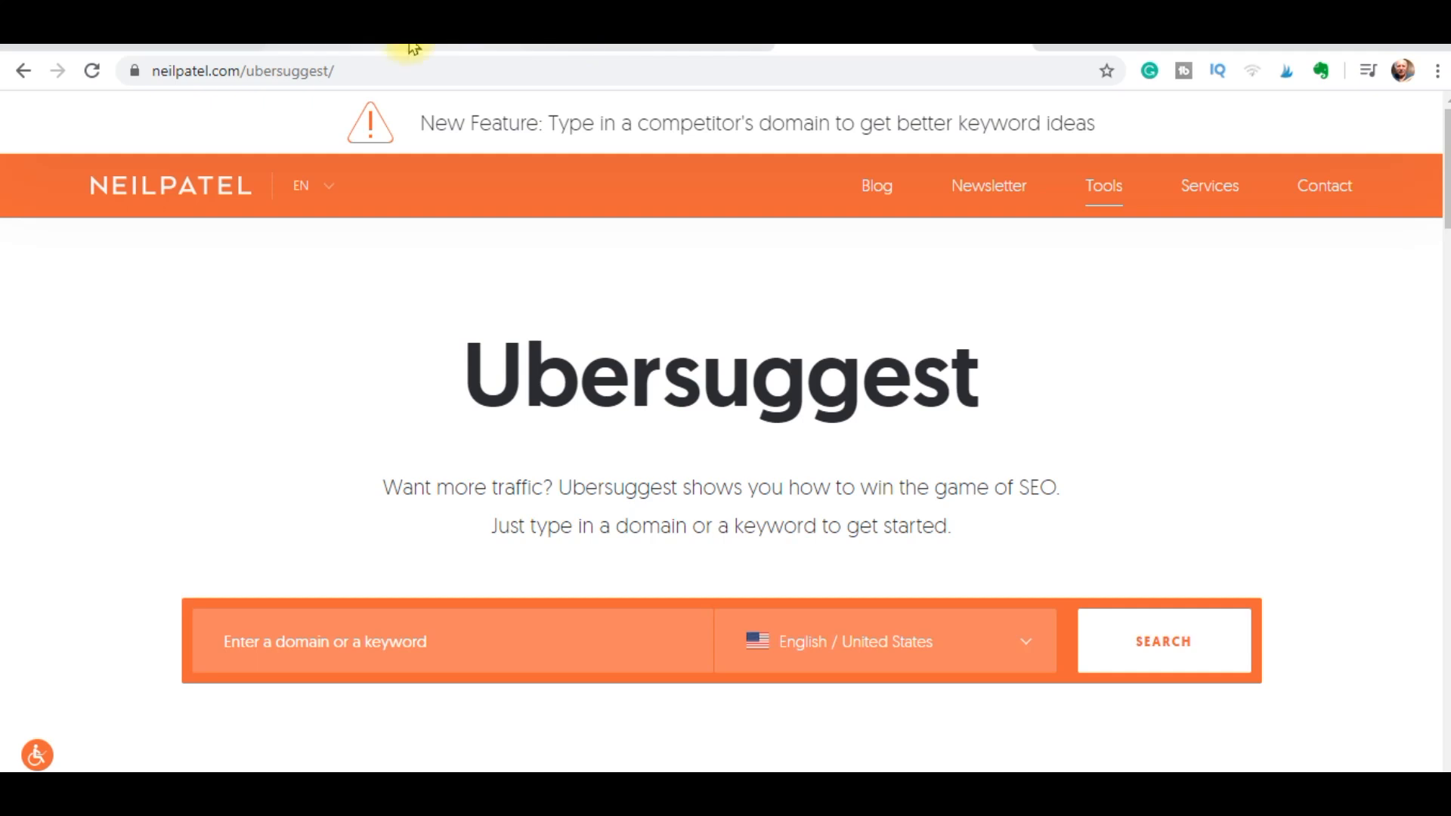
click(435, 44)
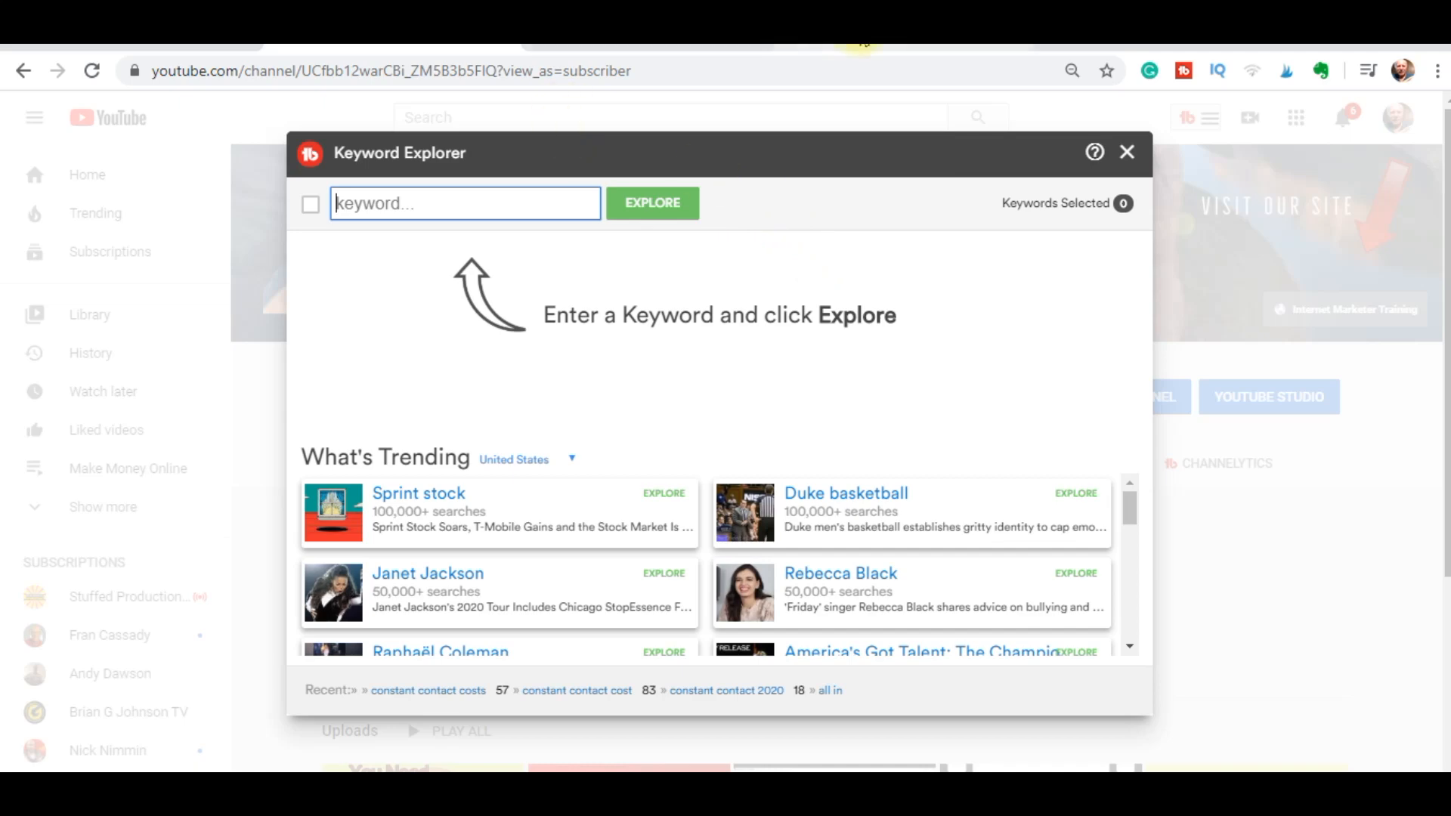
click(861, 37)
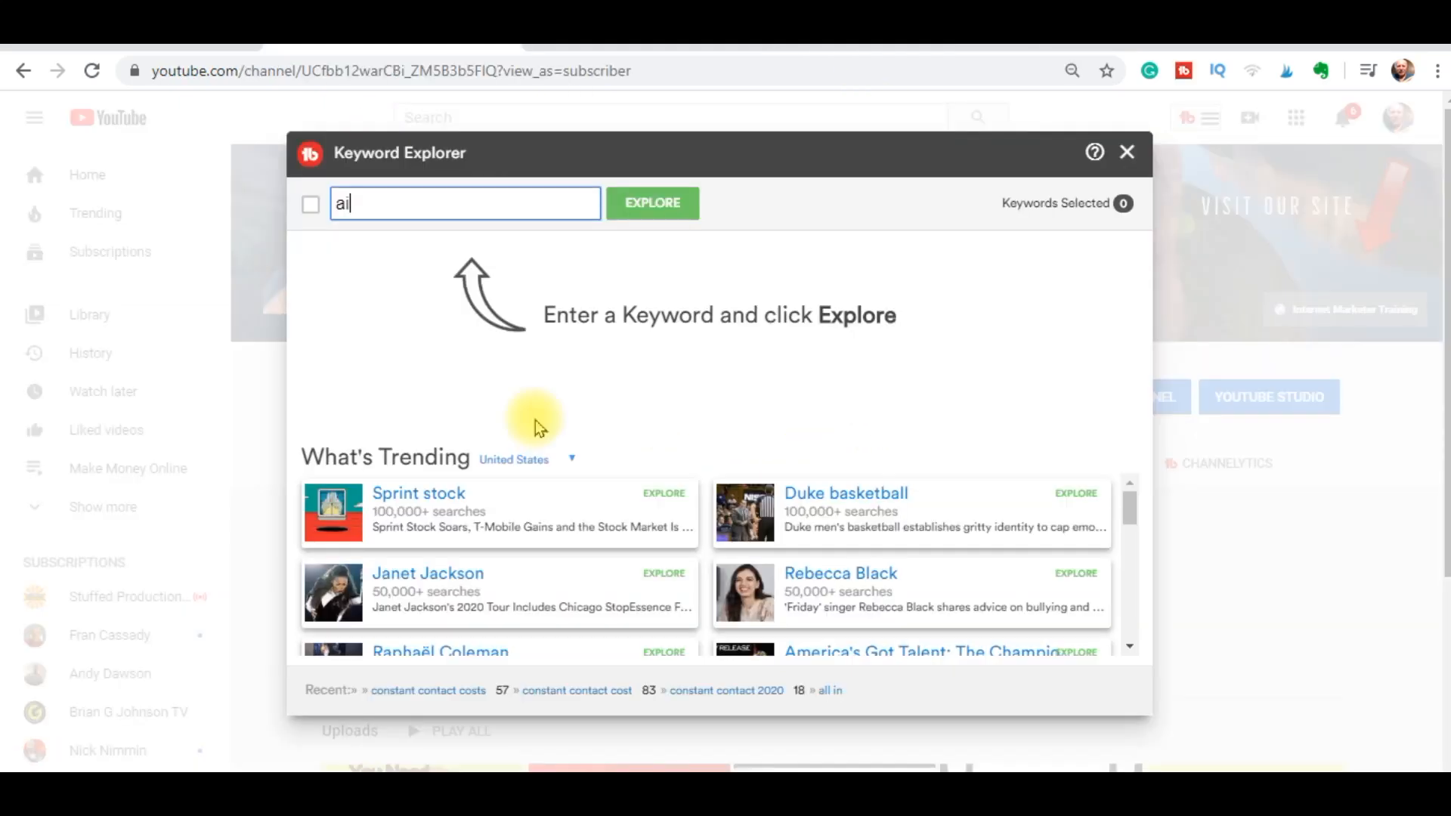
Step: Explore the keyword "aiop" to get its overall score and related searches
text(op)
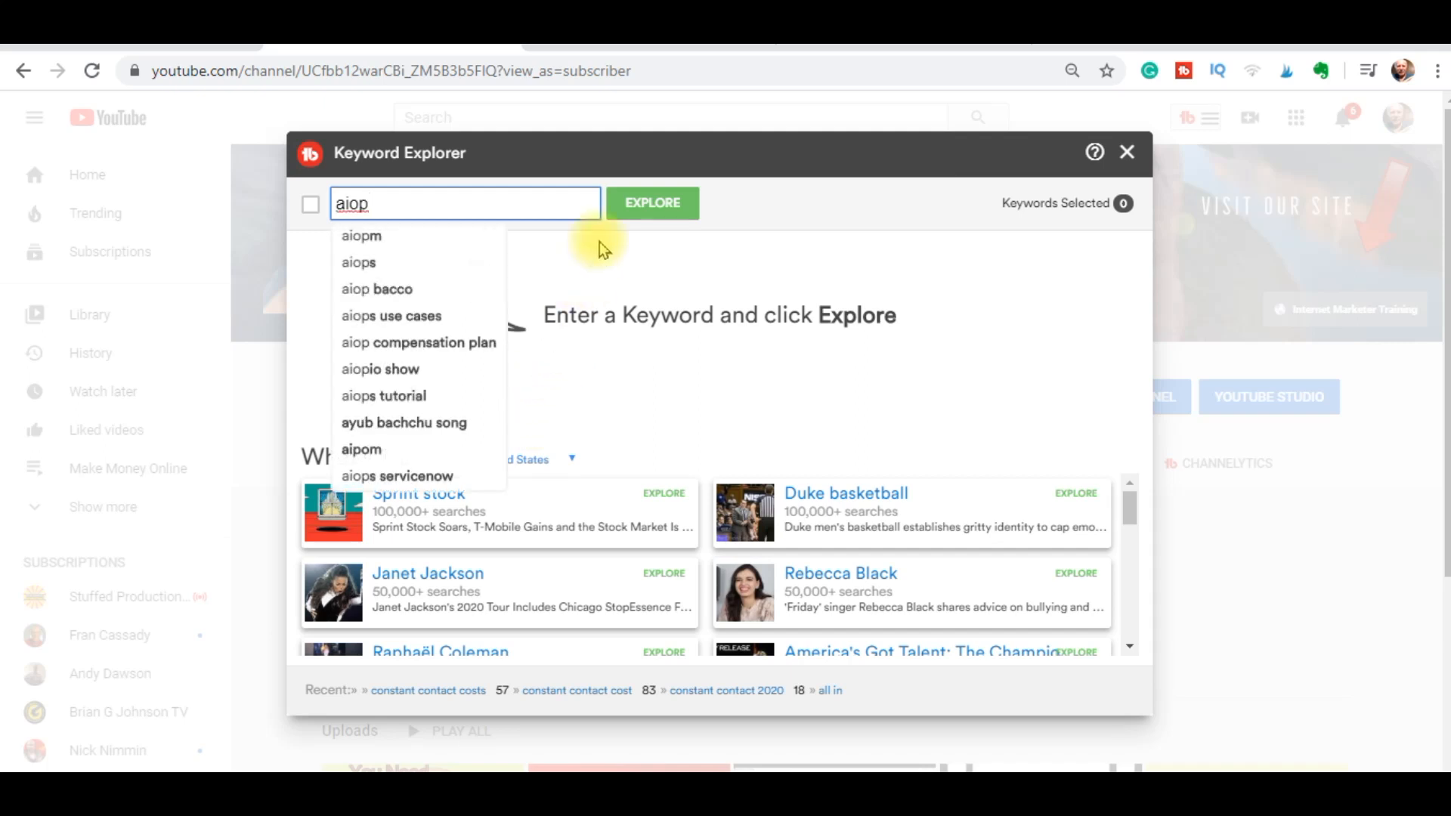
click(650, 203)
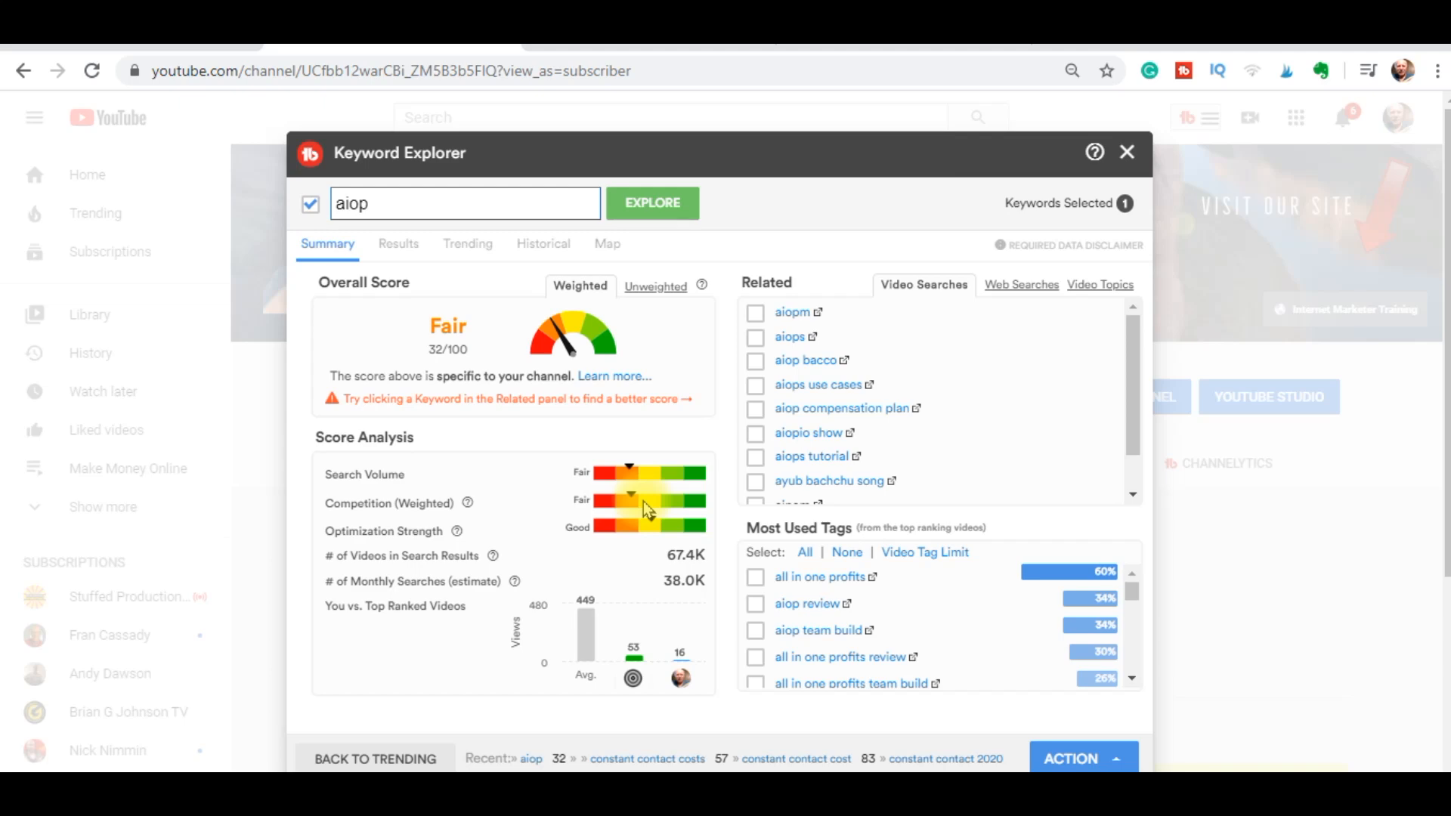
Step: Replace the keyword with "constant contact" and explore it
double_click(334, 204)
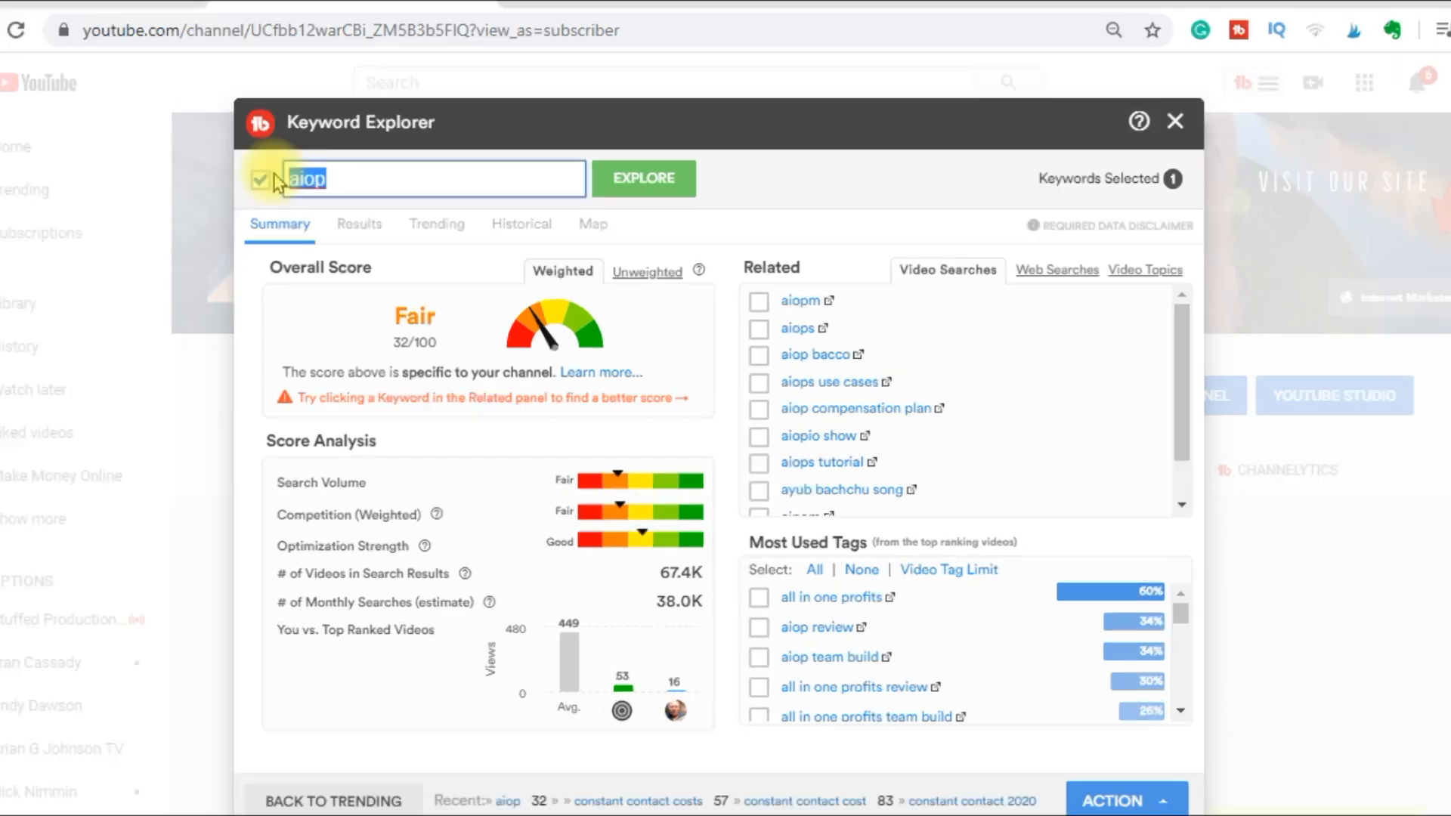
text(consta)
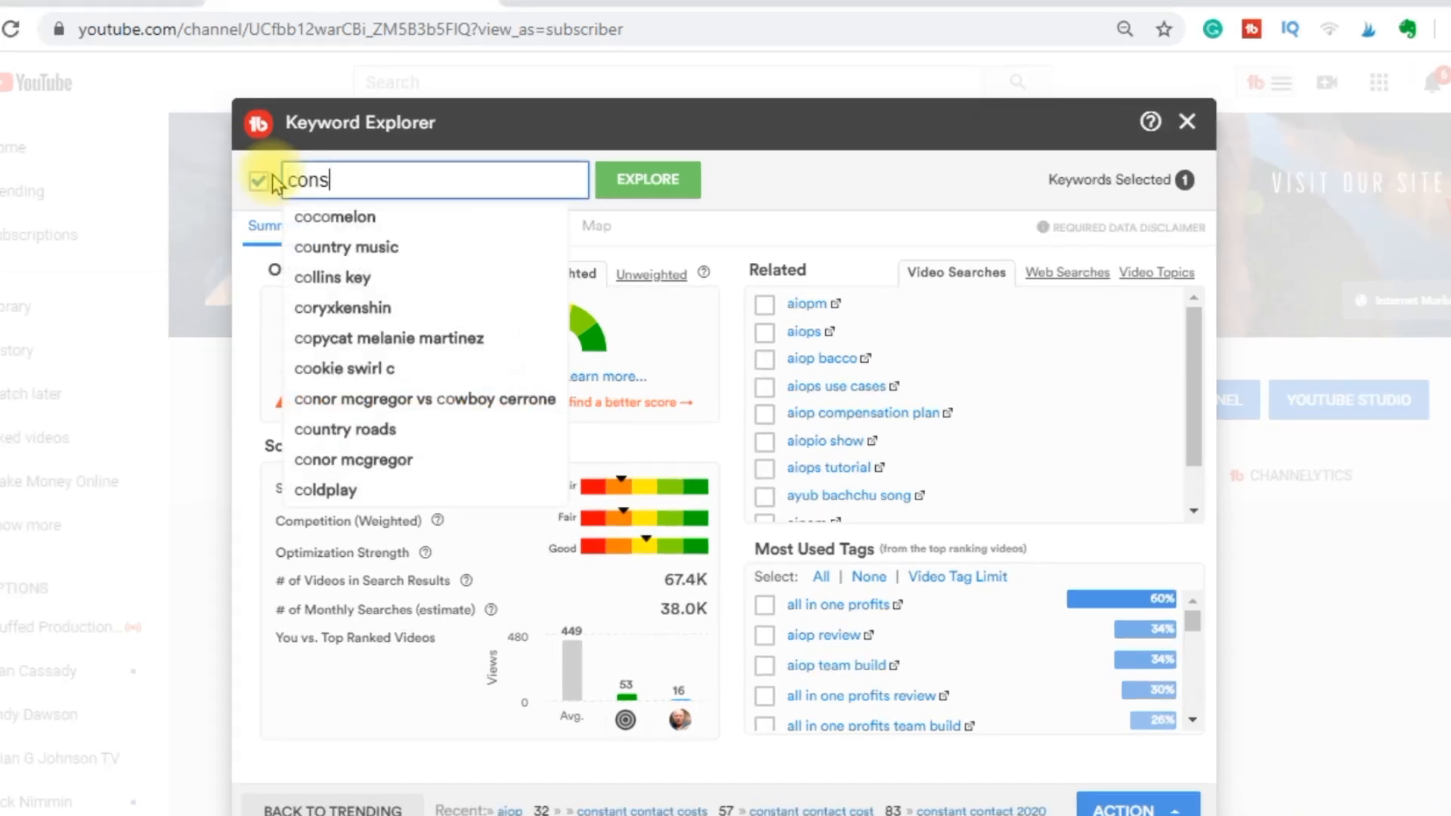
text(nt )
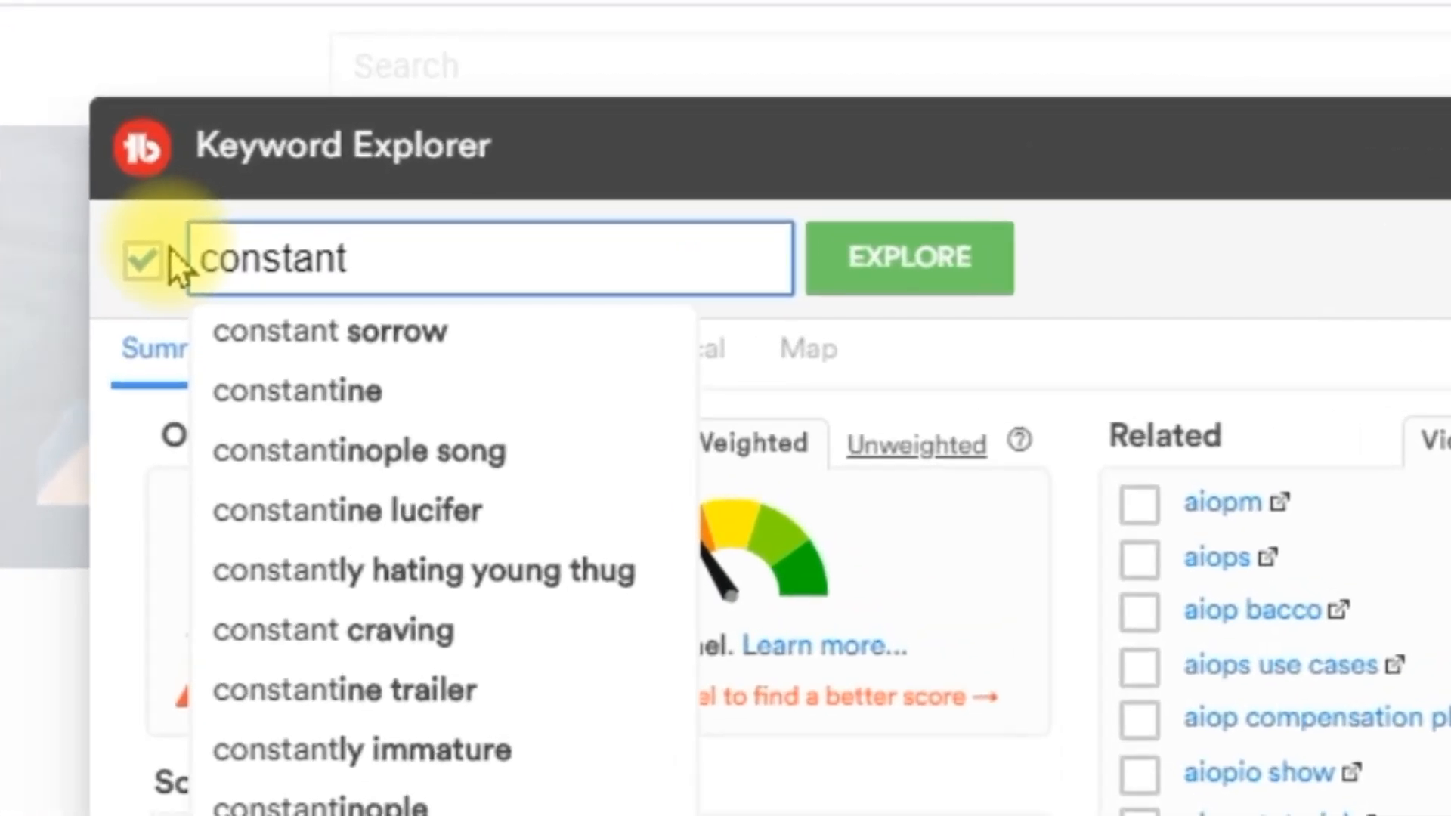
text(contact)
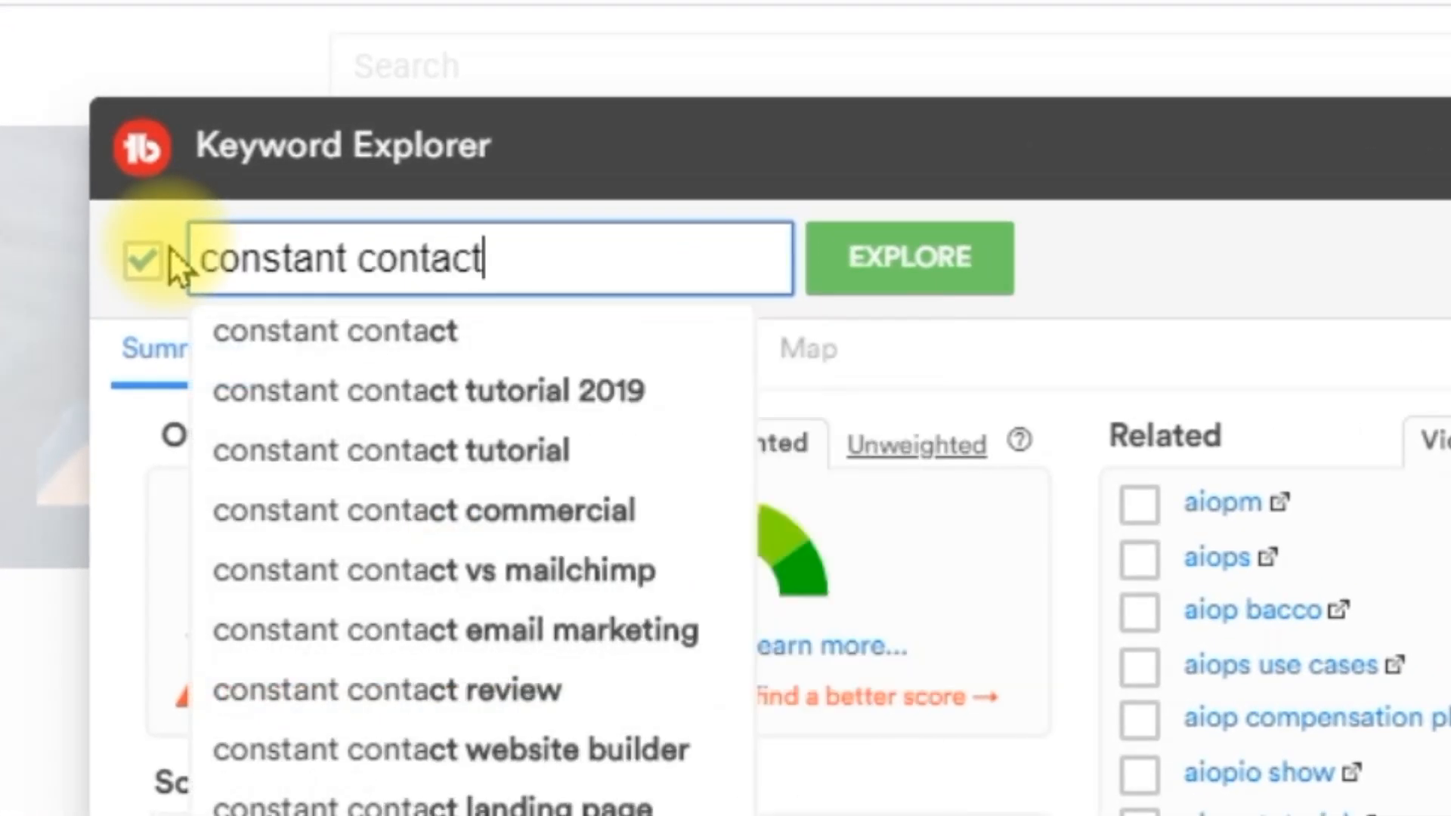
key(Return)
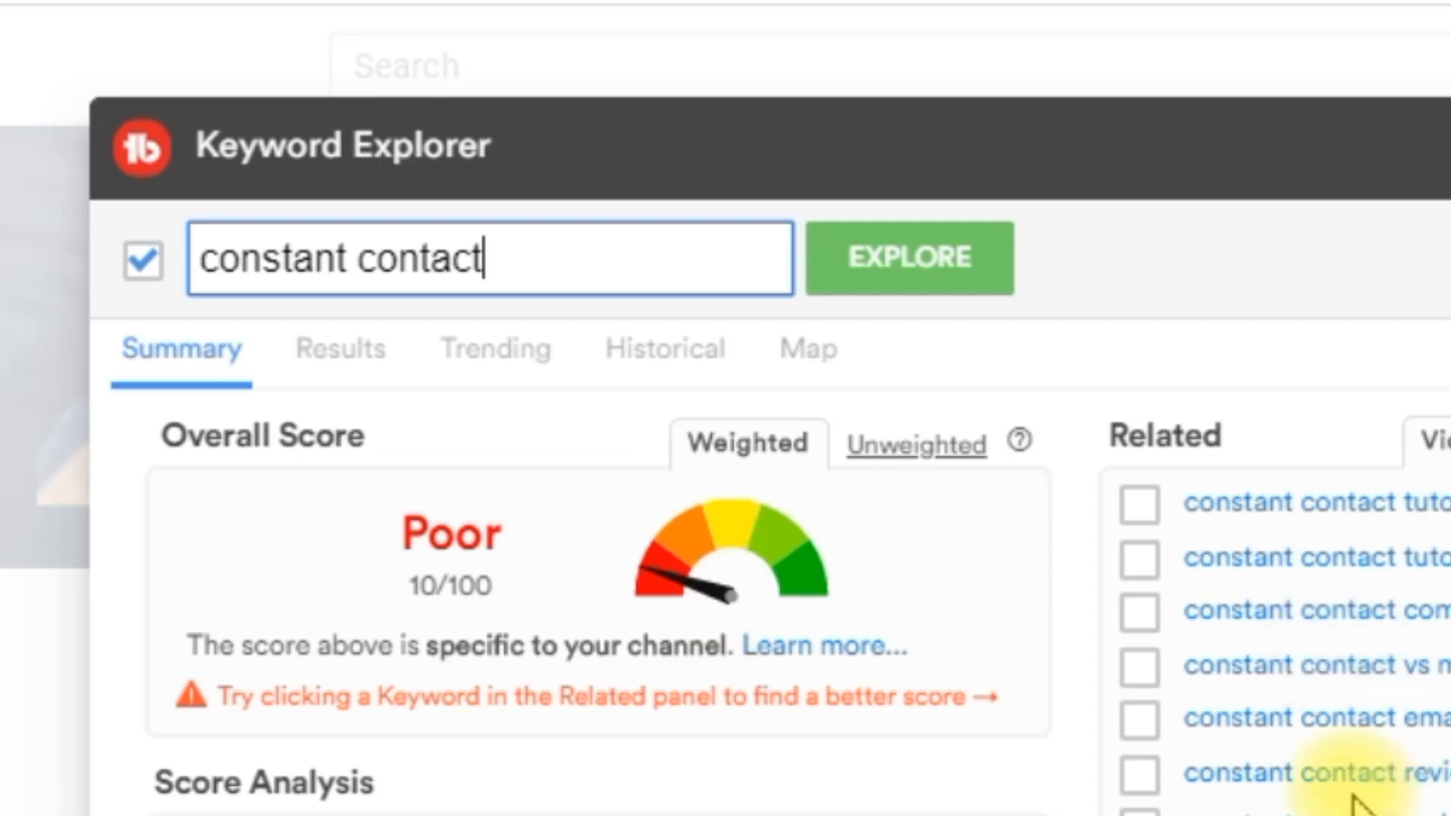
Step: Explore the related keyword "constant contact review" and its variant "constant contact review 2020"
click(1338, 772)
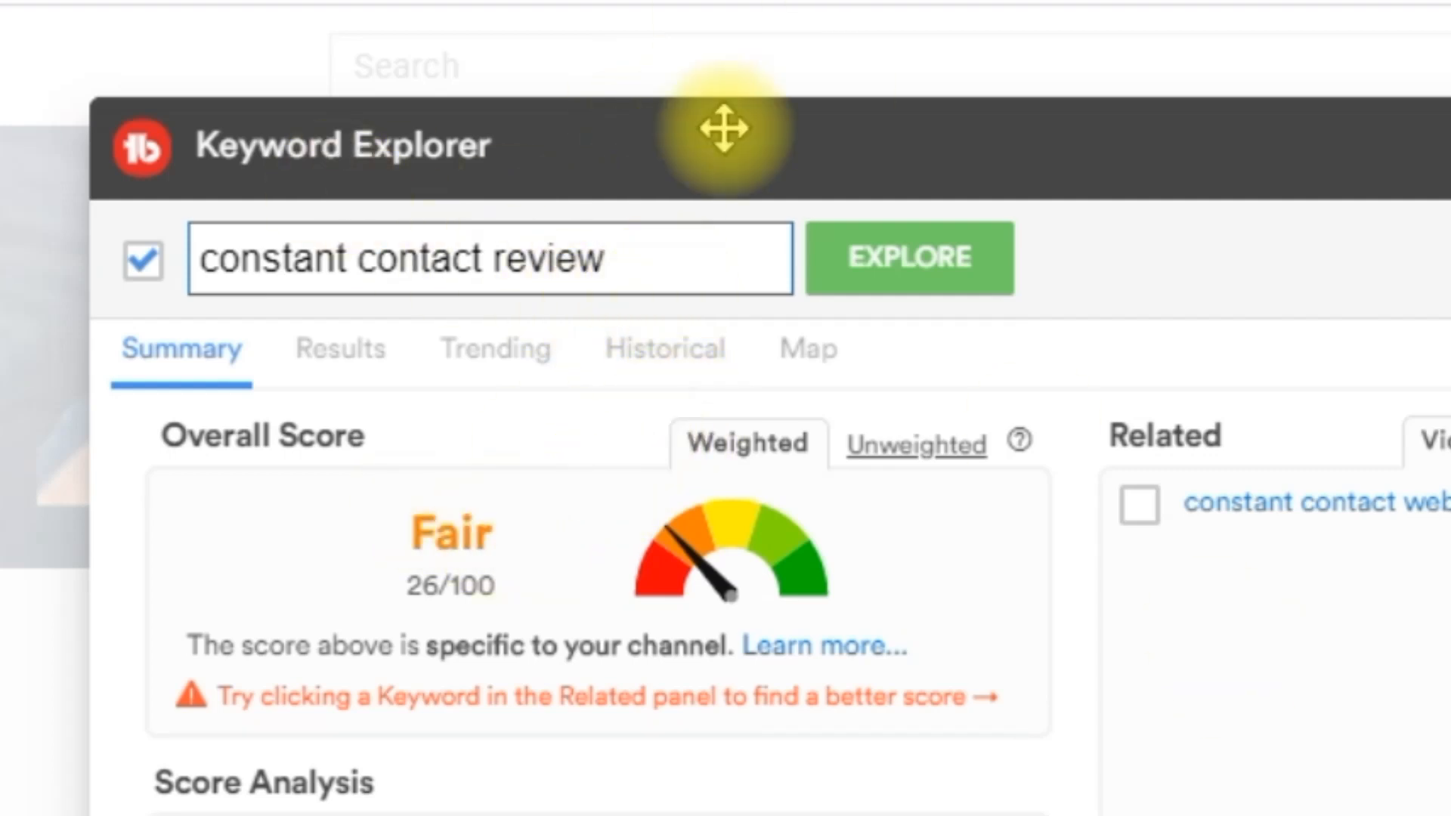
click(659, 257)
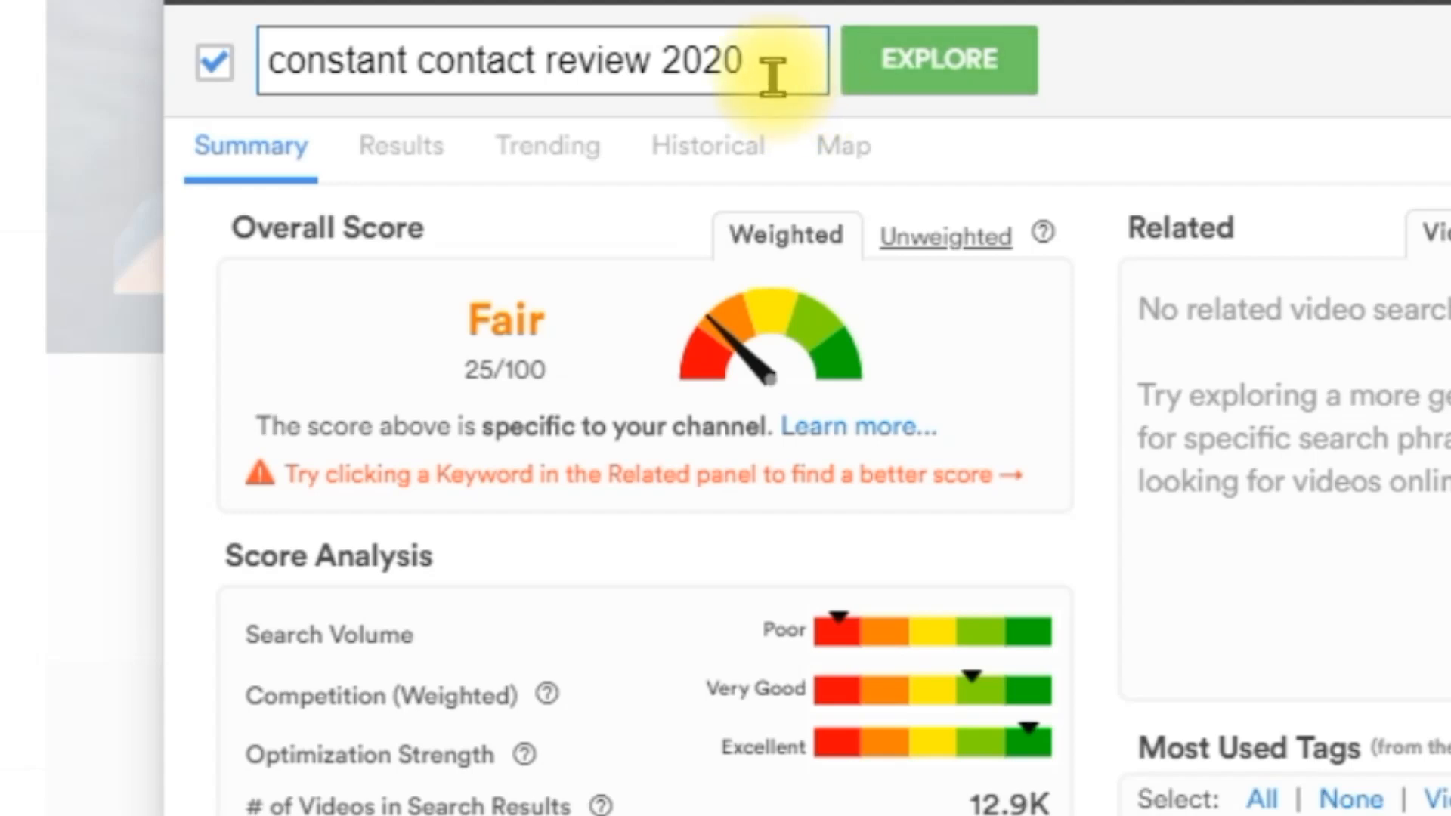
Step: Explore the keyword "constant contact price" and its plural "constant contact prices"
drag(547, 64, 752, 57)
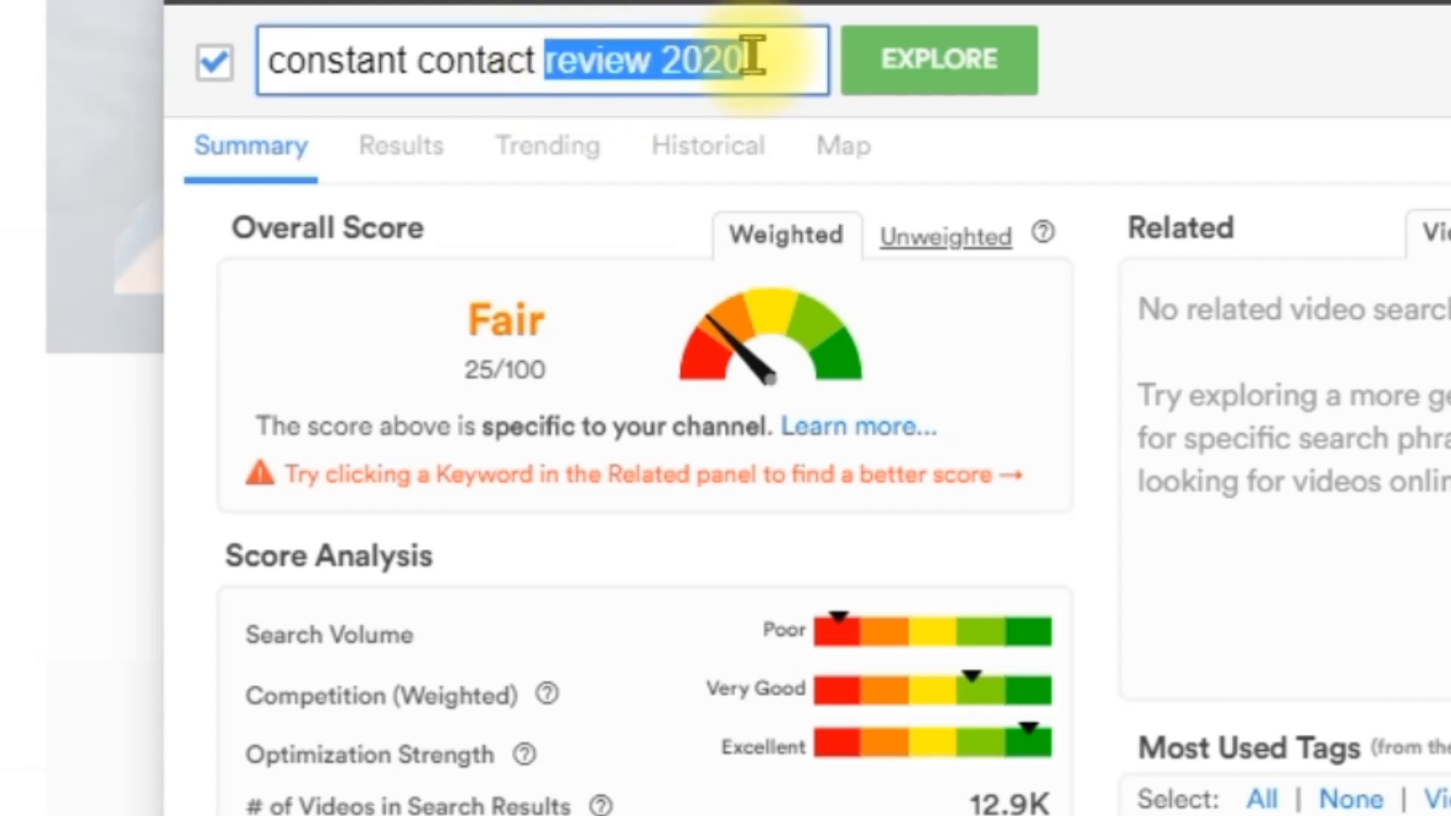
key(BackSpace)
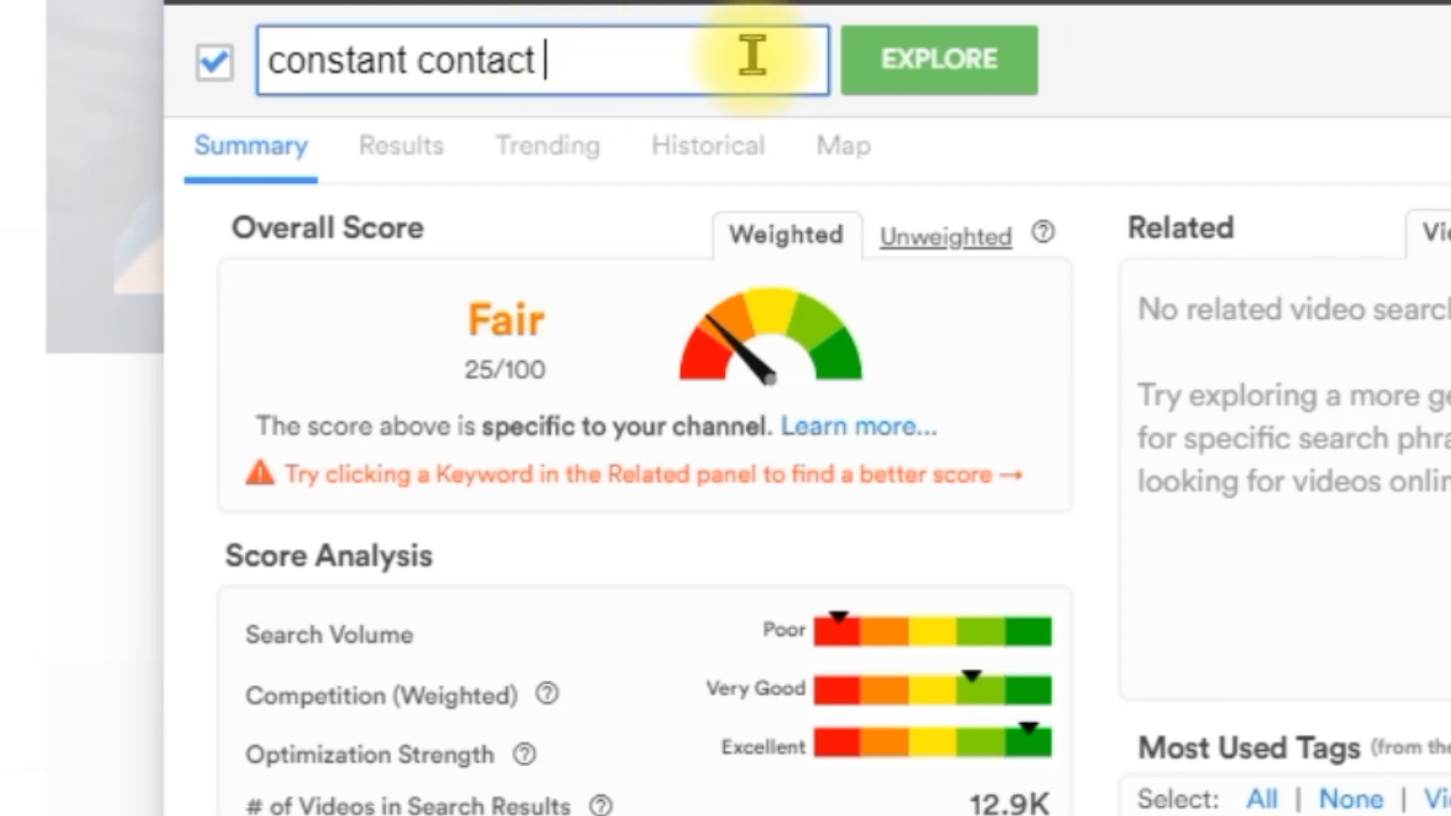
text(price)
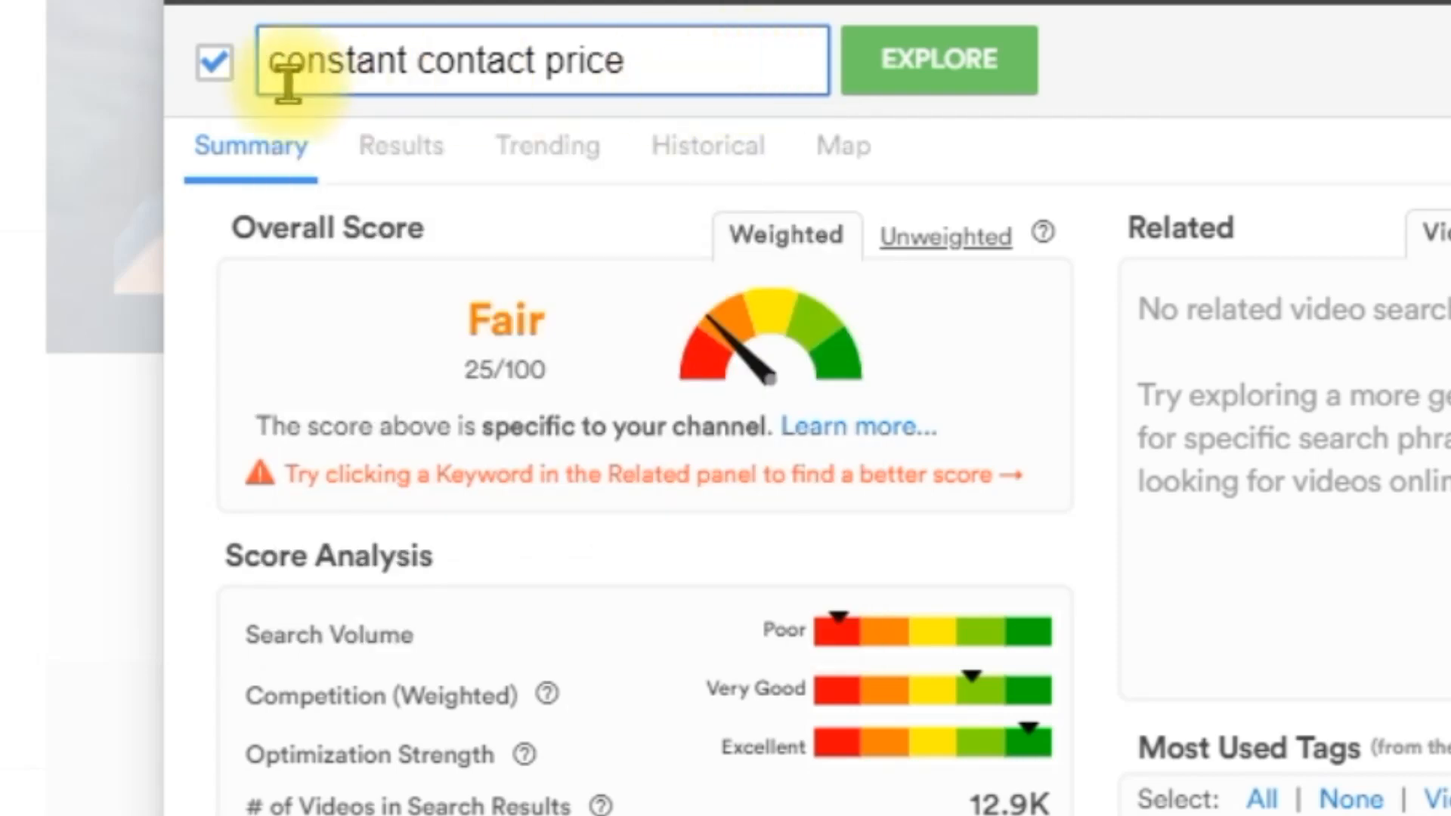
click(898, 79)
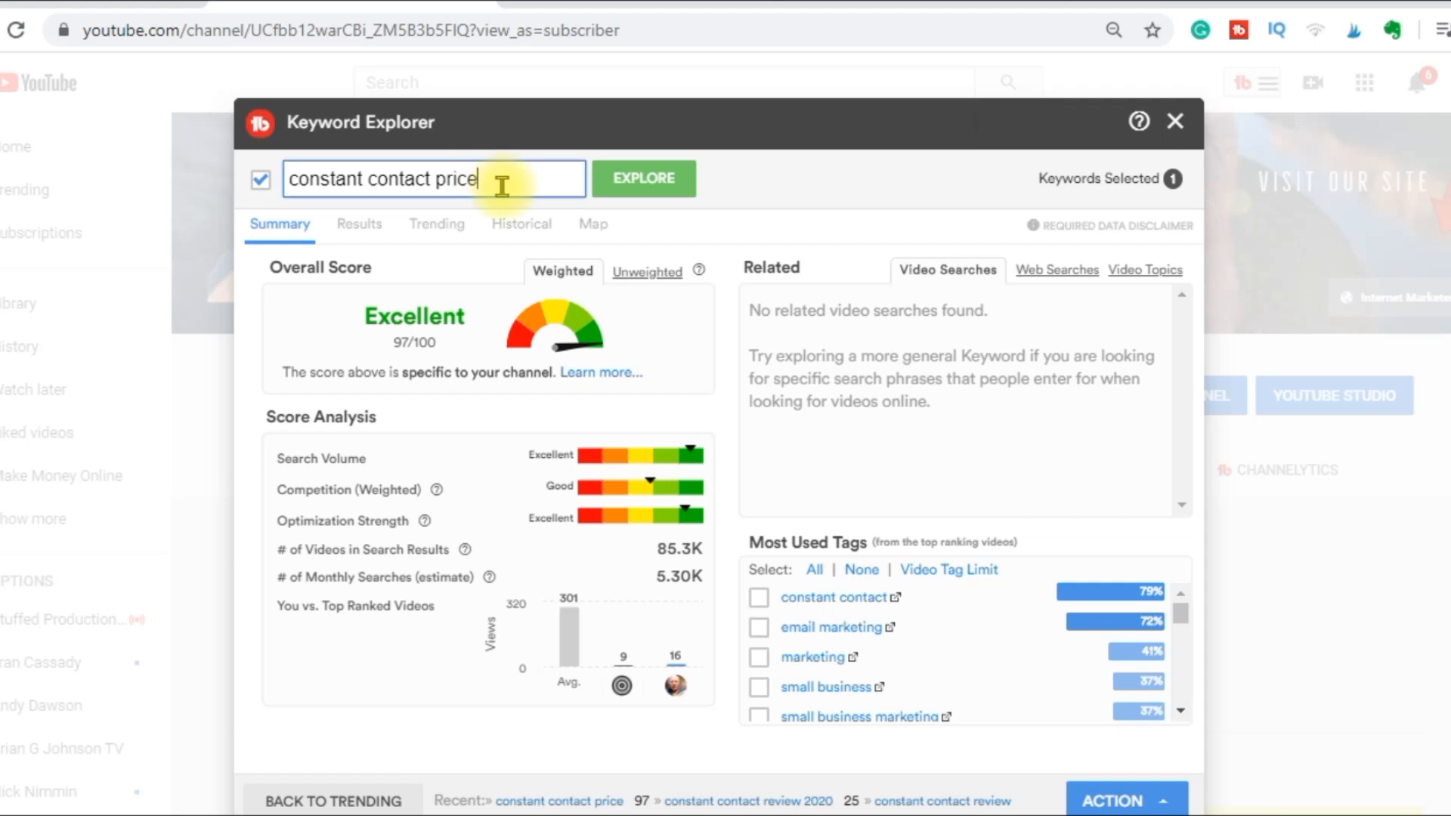
text(s)
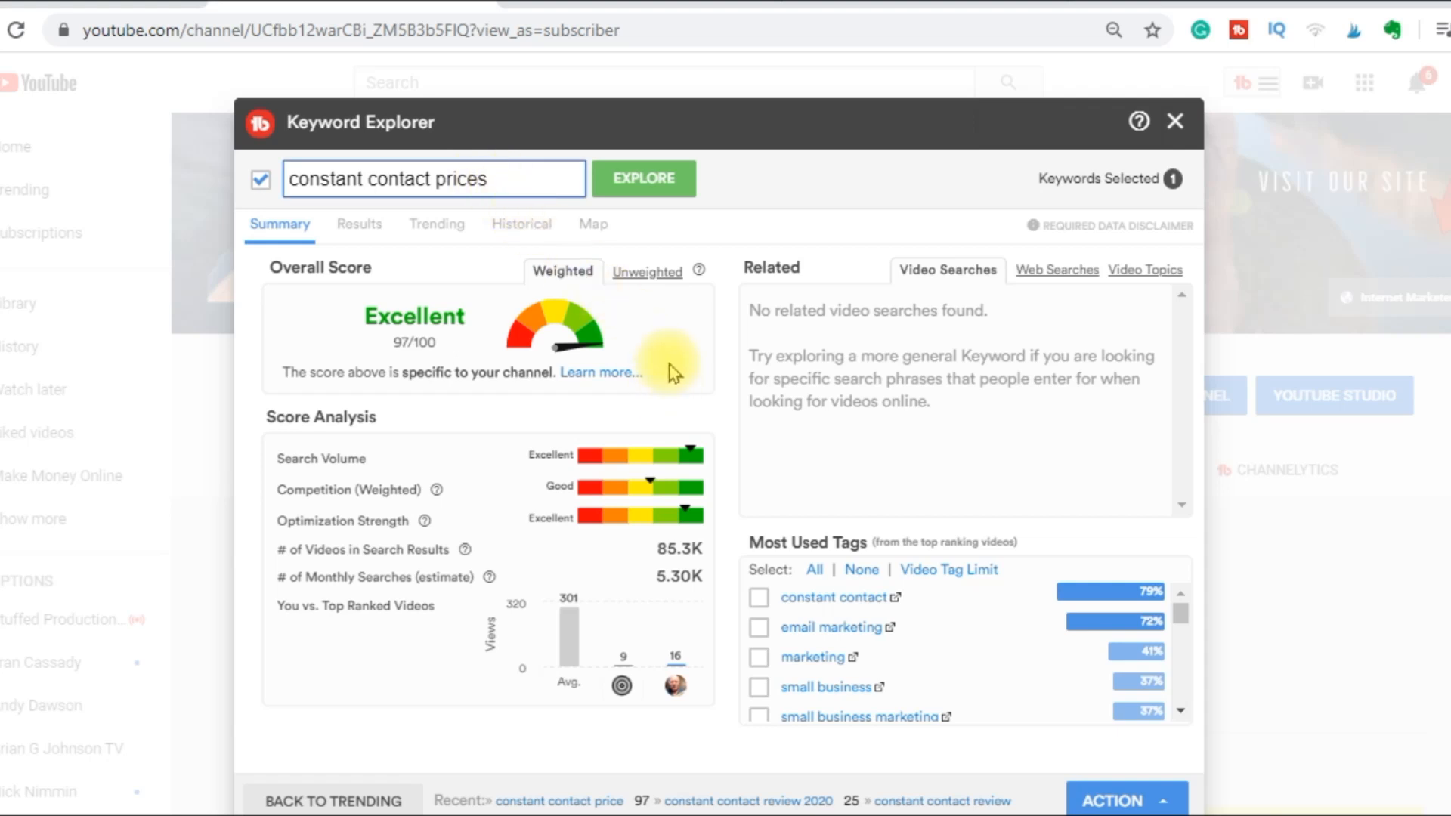
click(642, 189)
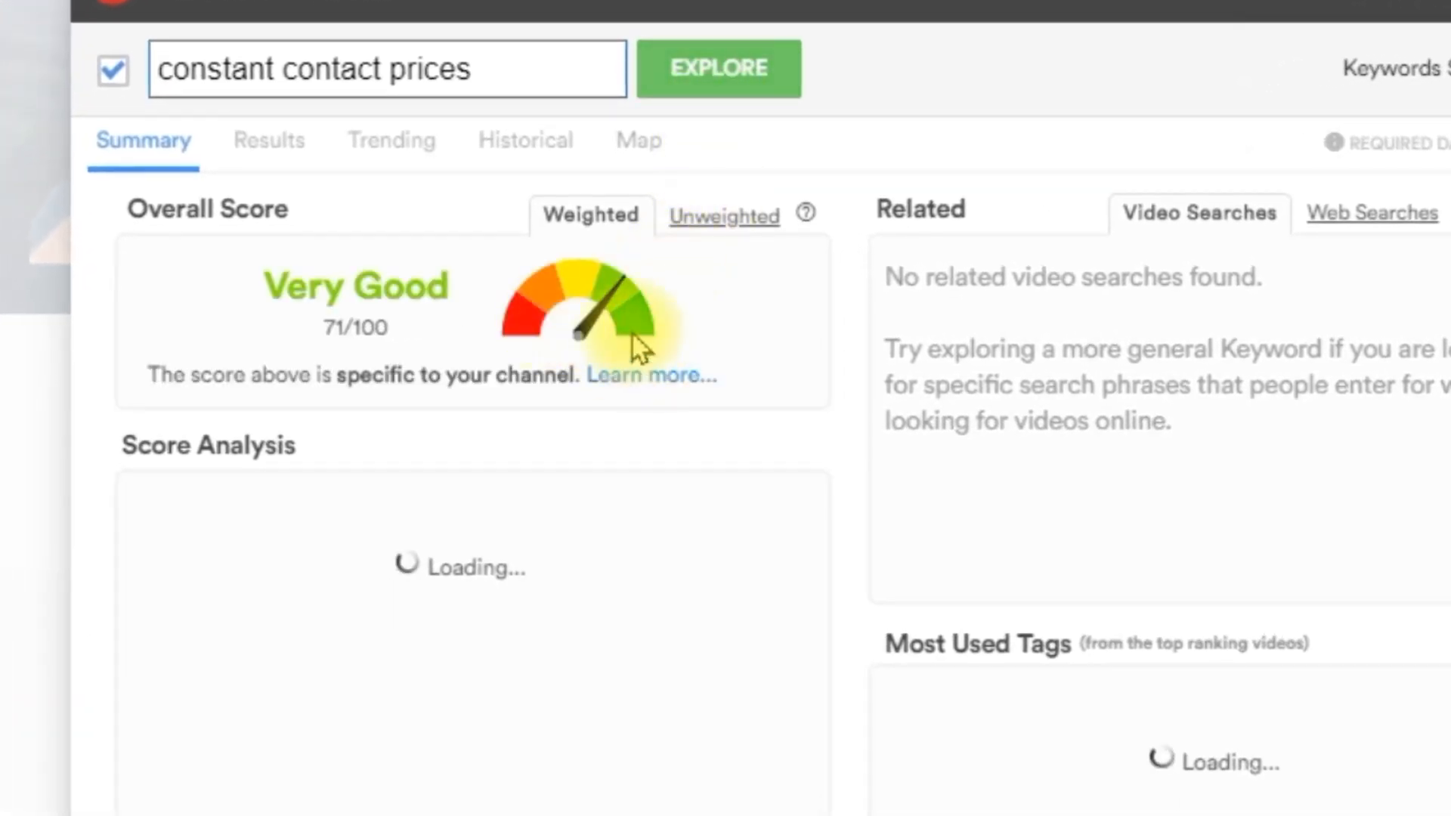
Step: Replace "prices" in the keyword with "cost" and explore "constant contact cost"
click(498, 67)
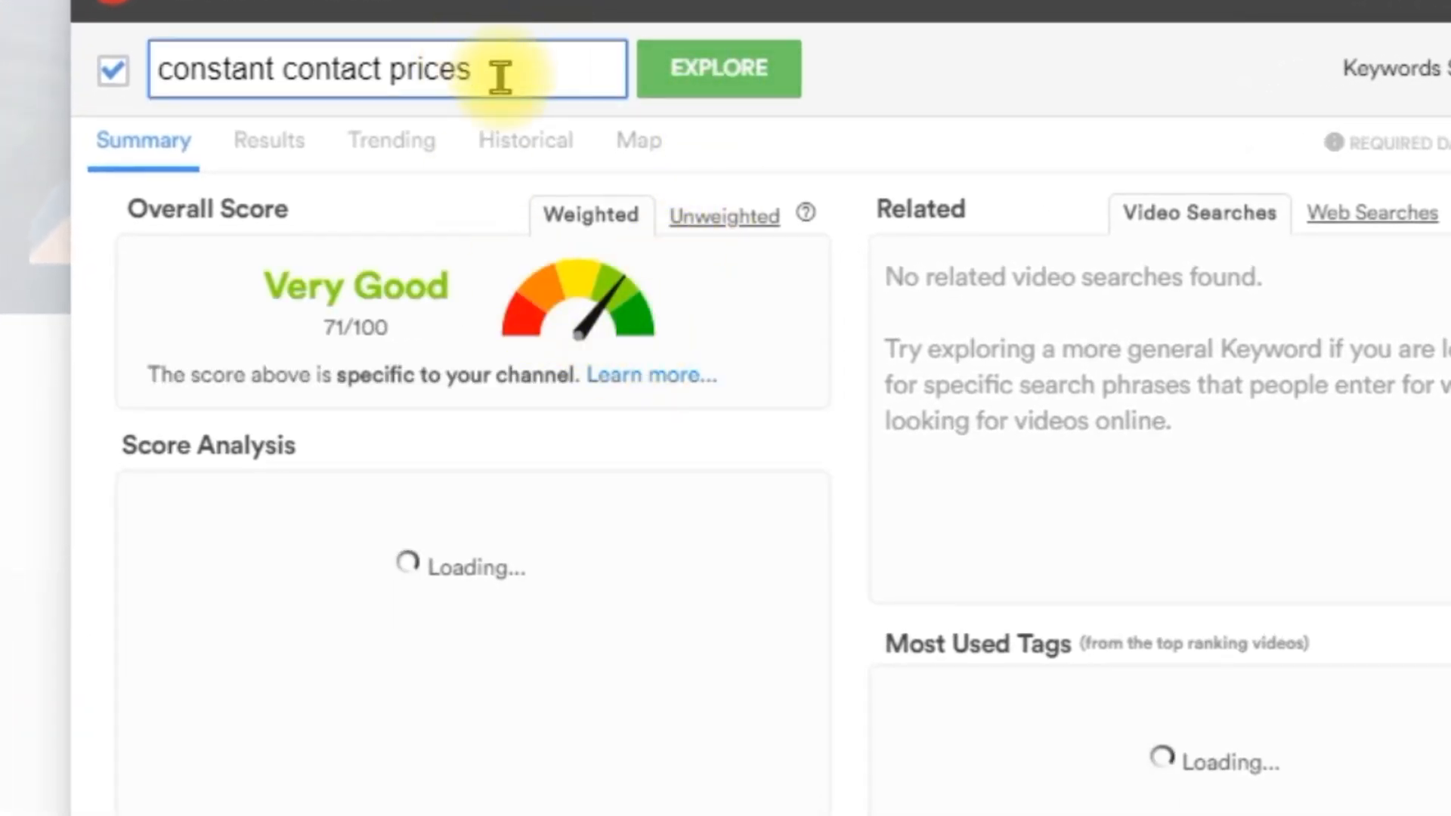
key(BackSpace)
key(BackSpace)
key(BackSpace)
key(BackSpace)
key(BackSpace)
key(BackSpace)
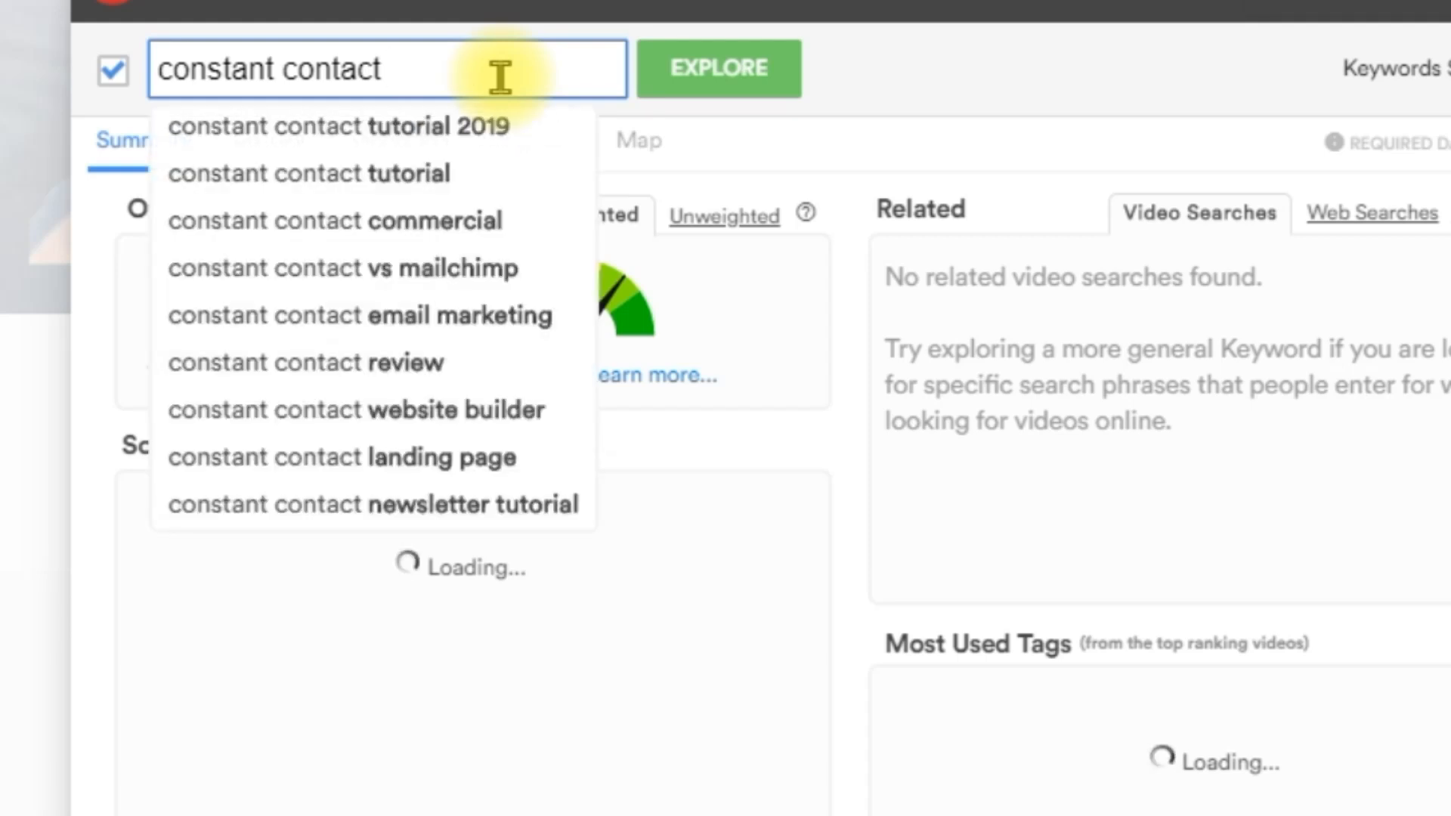
text(cost)
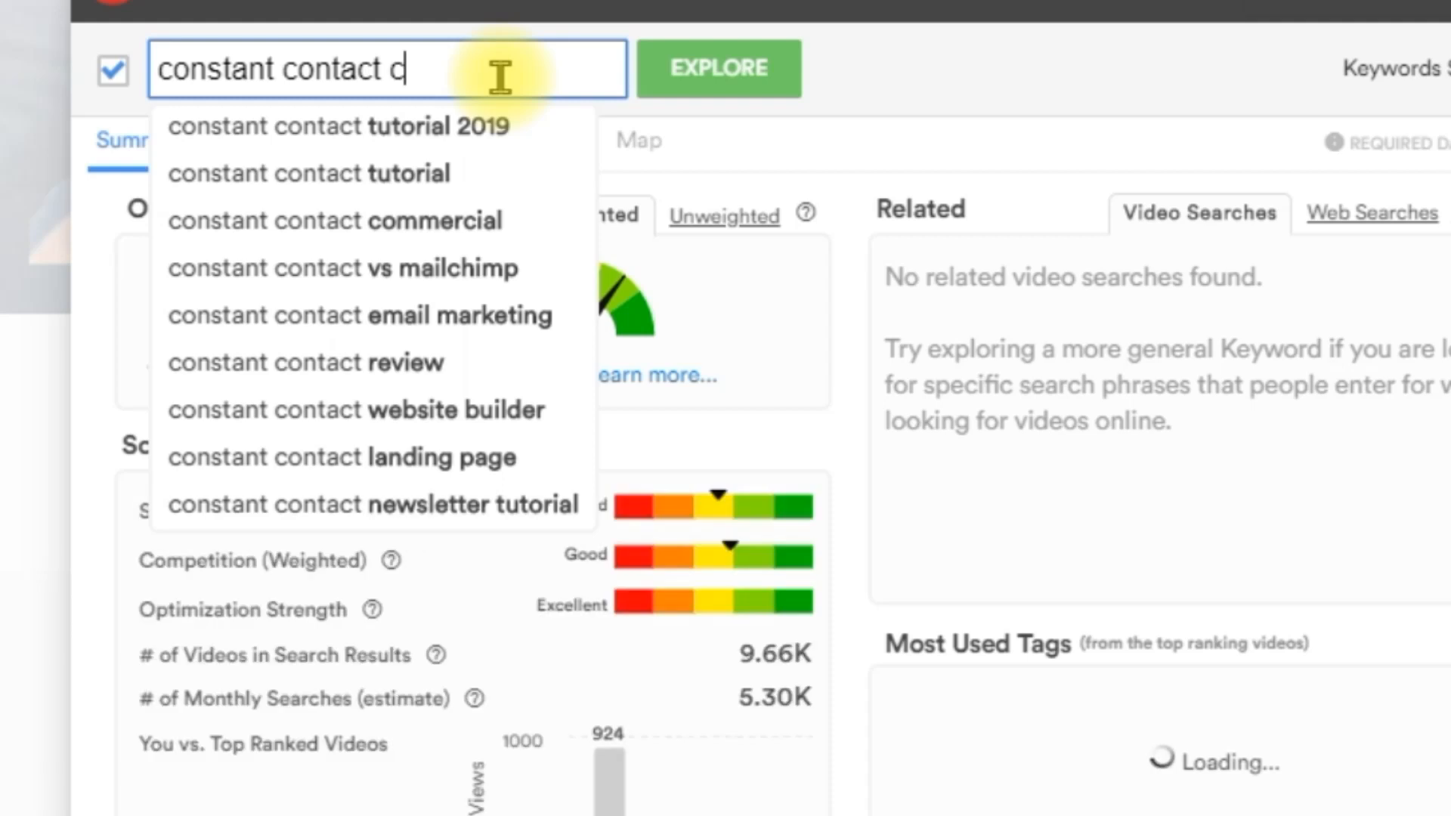
click(684, 82)
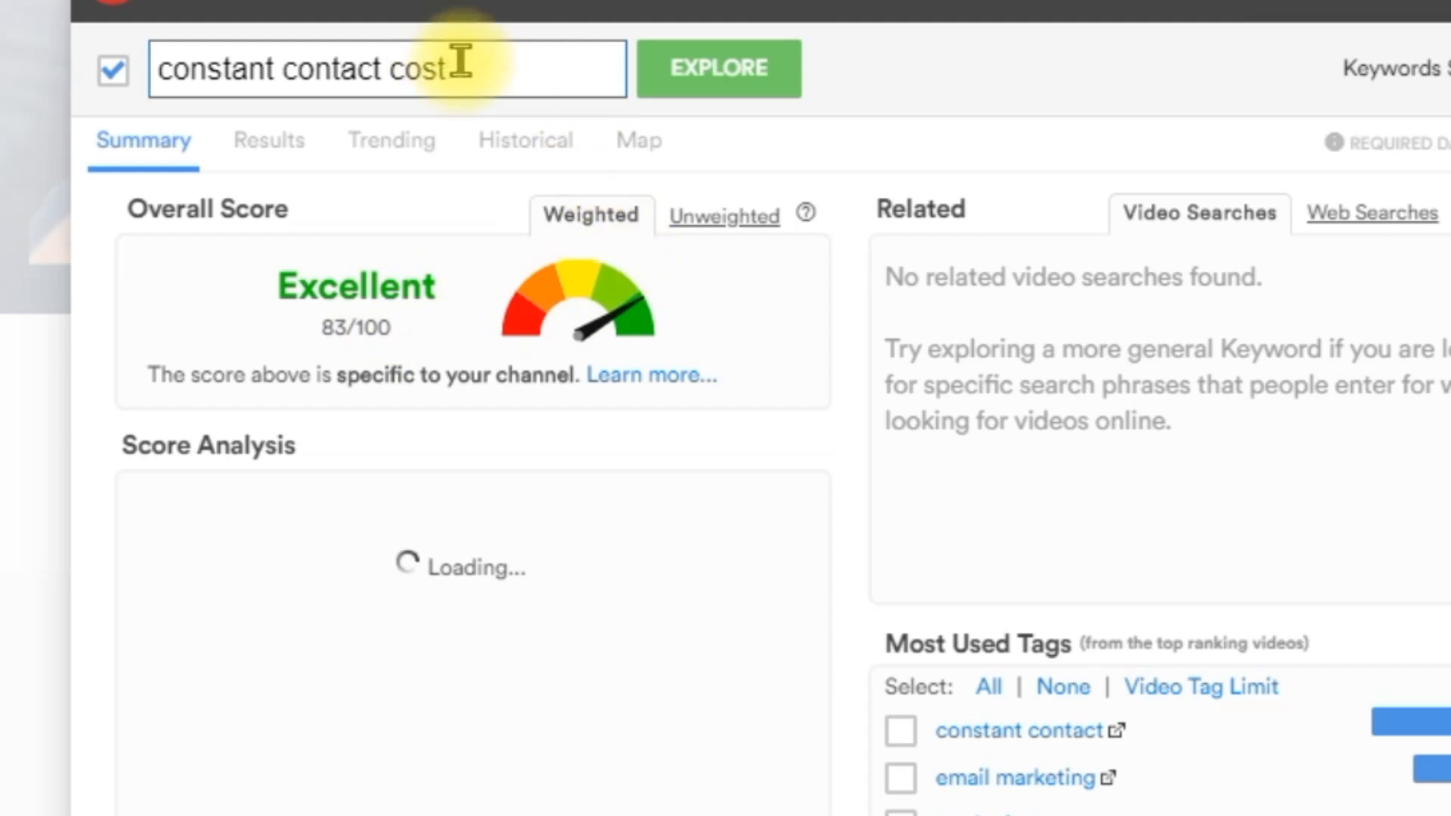
Step: Extend the keyword to "constant contact costs" and explore it
click(551, 90)
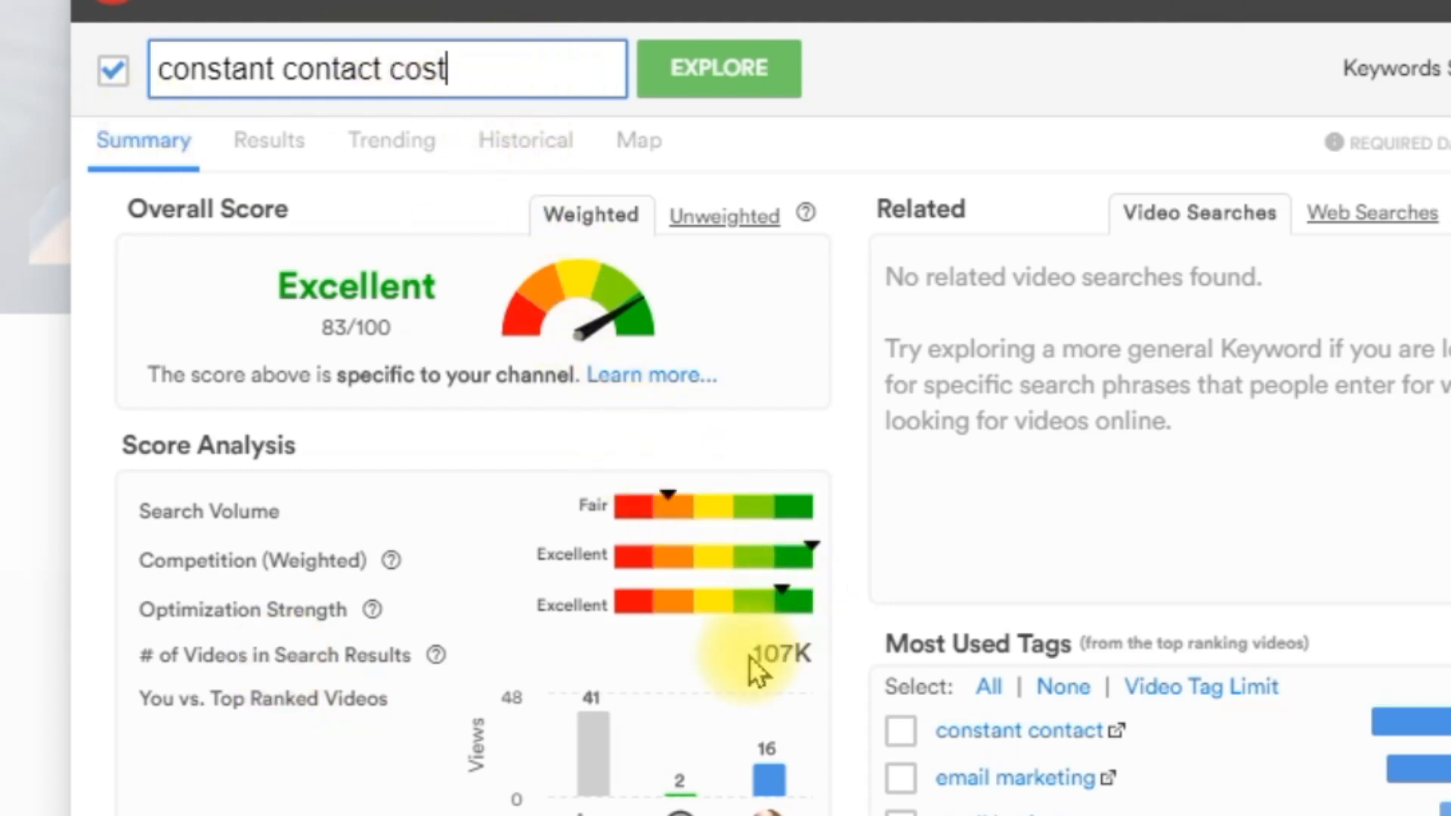
text(s)
key(Return)
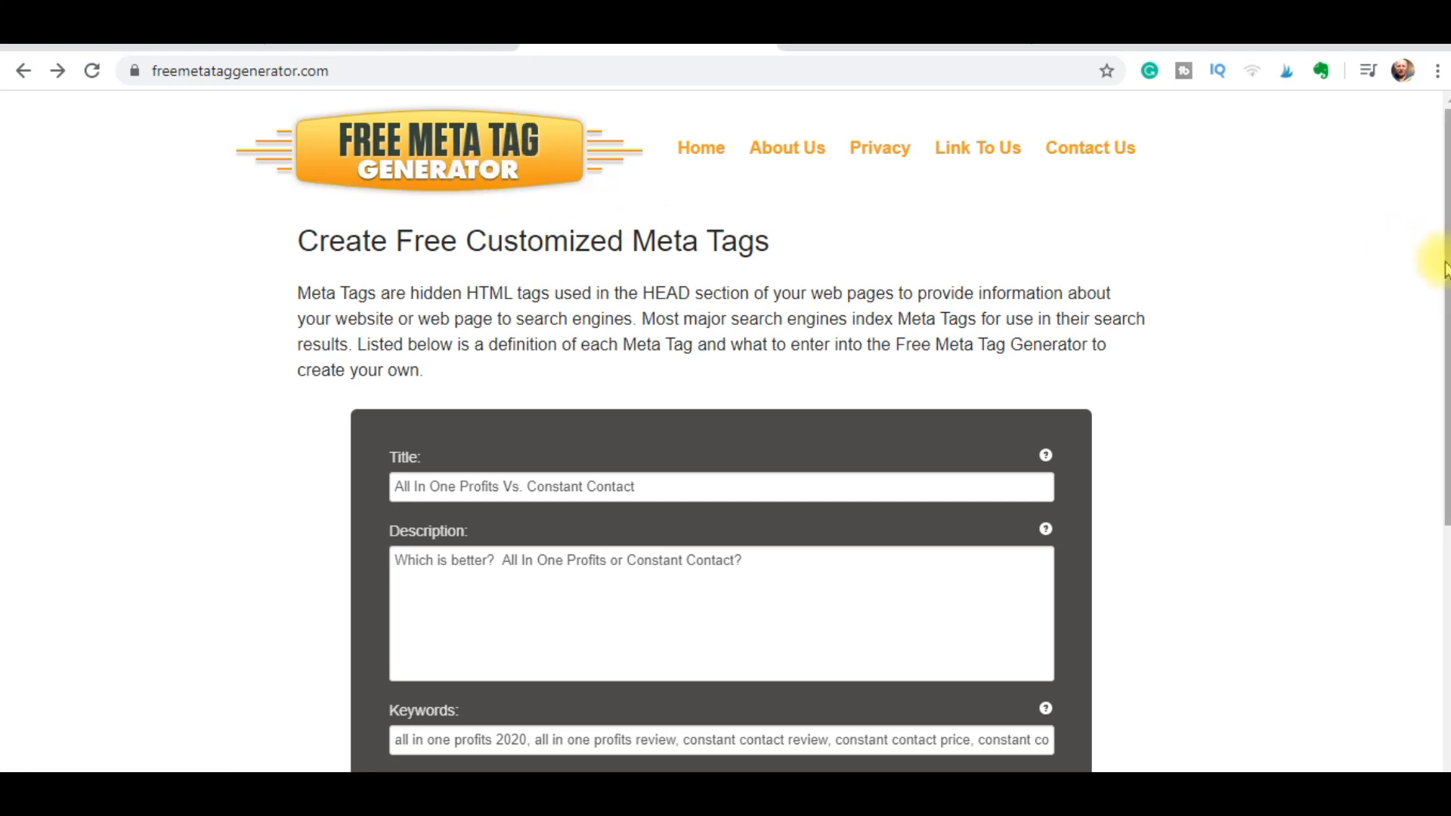
Step: Review the filled-in meta tag form, and paste the generated tags between <head> and </head> in the comparison page's source in the HTML editor
scroll(1435, 280, down, 2)
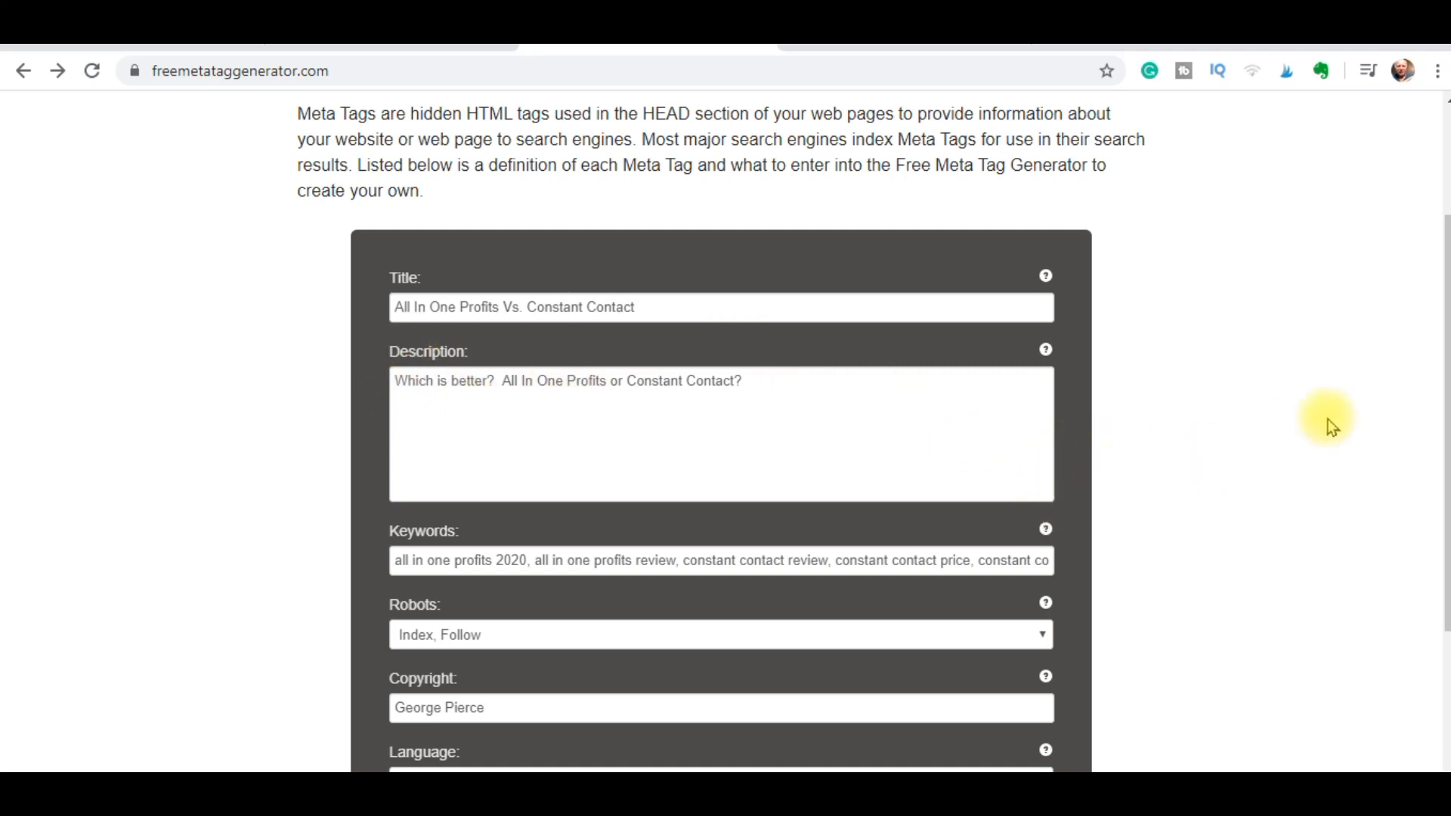
scroll(1436, 445, down, 2)
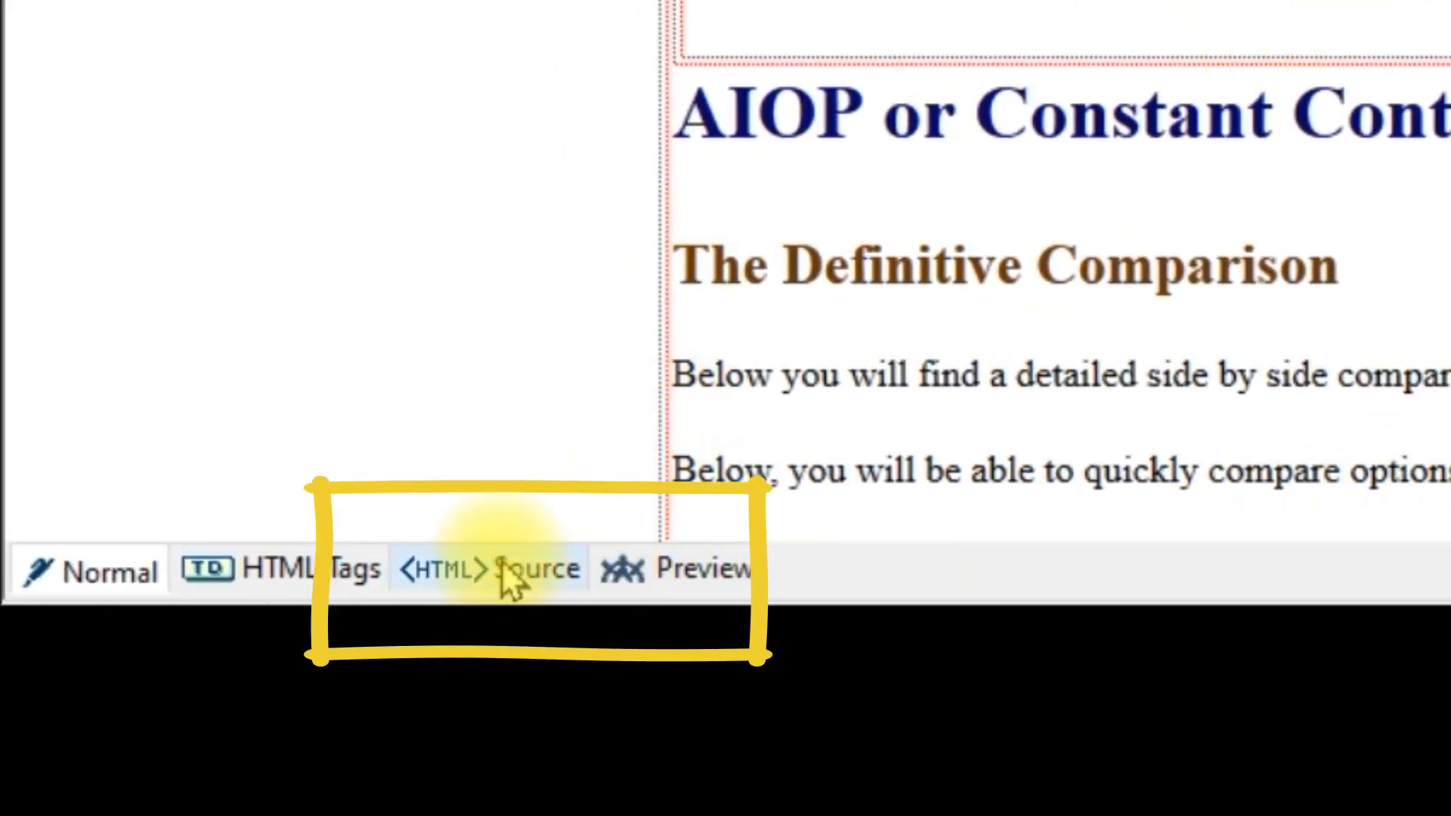
click(520, 585)
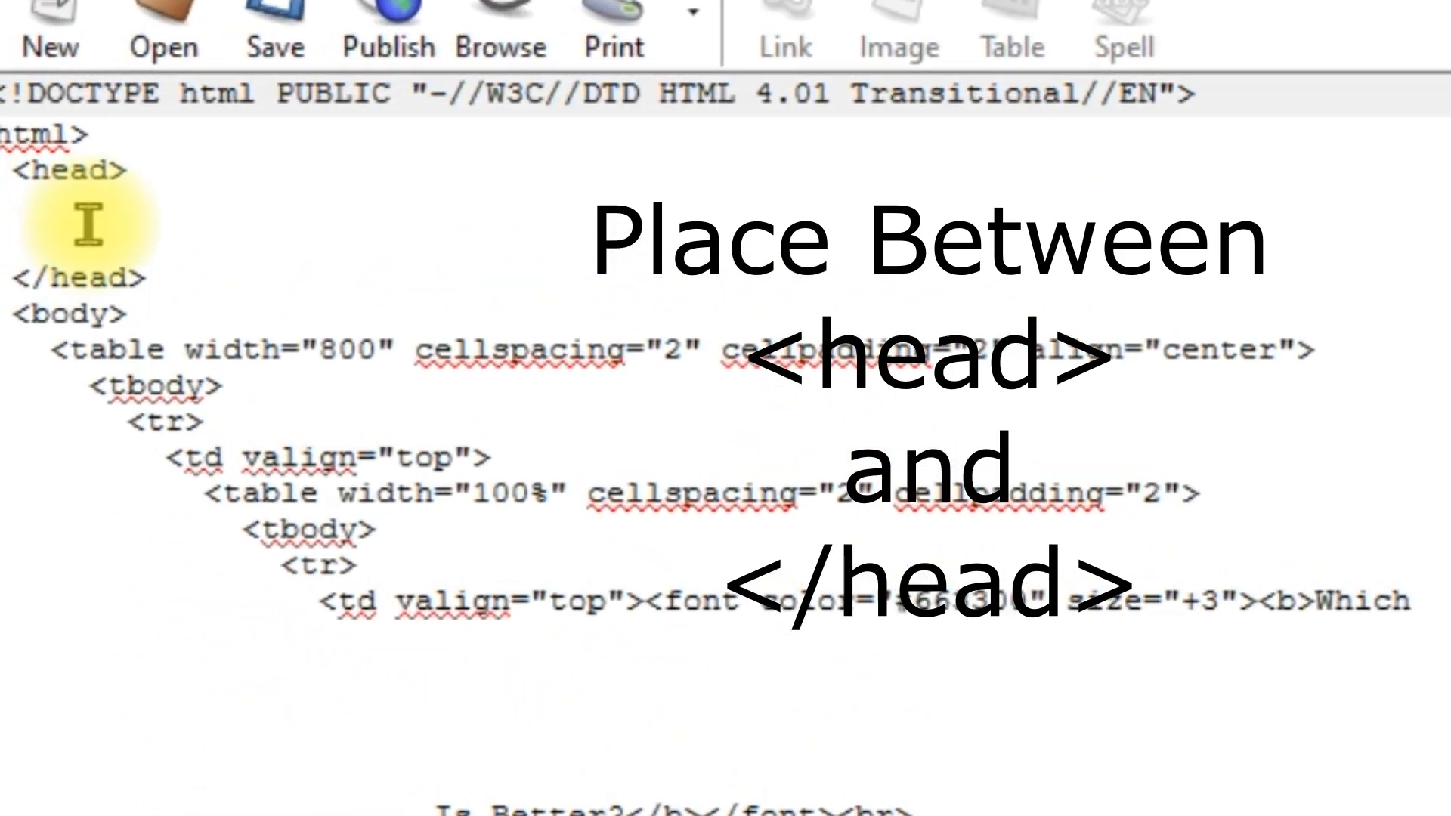
key(ctrl+v)
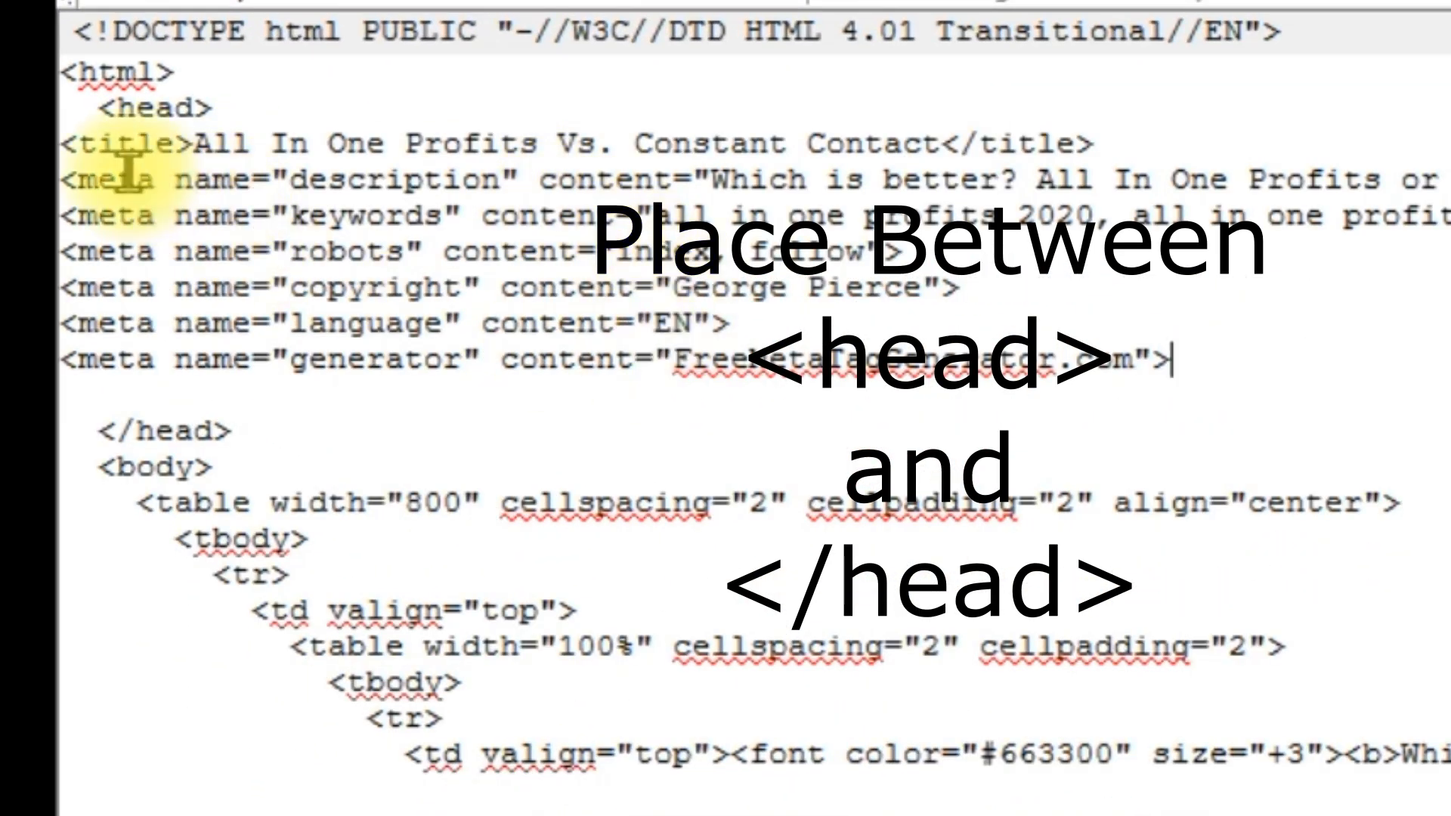